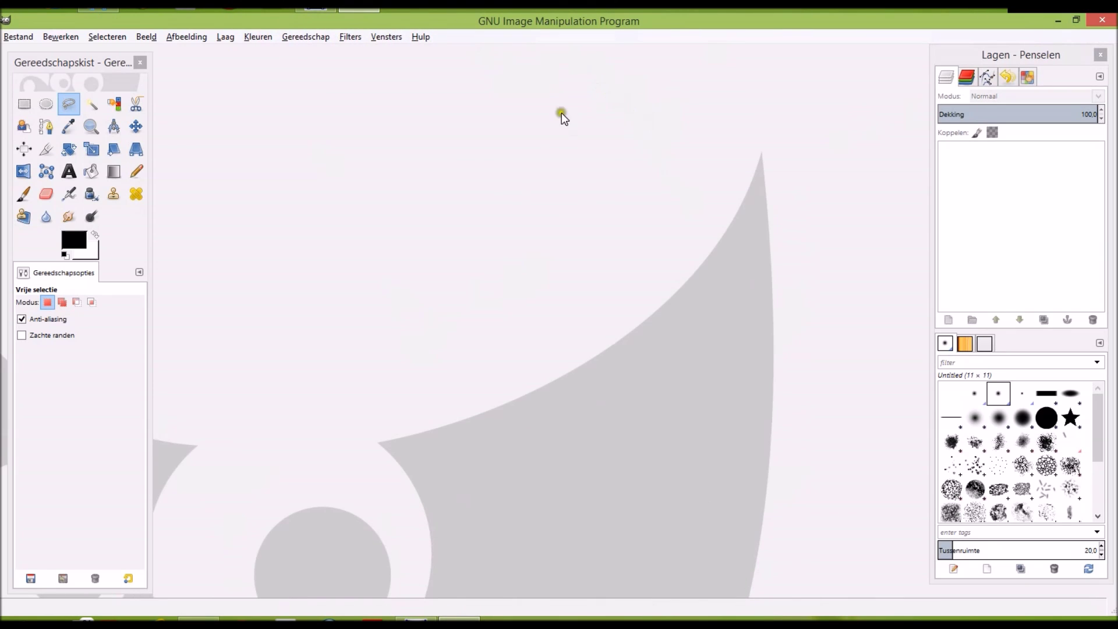
Step: Open foto roos.jpg, select the Free Select tool and zoom in to 150%
left_click(19, 38)
left_click(33, 81)
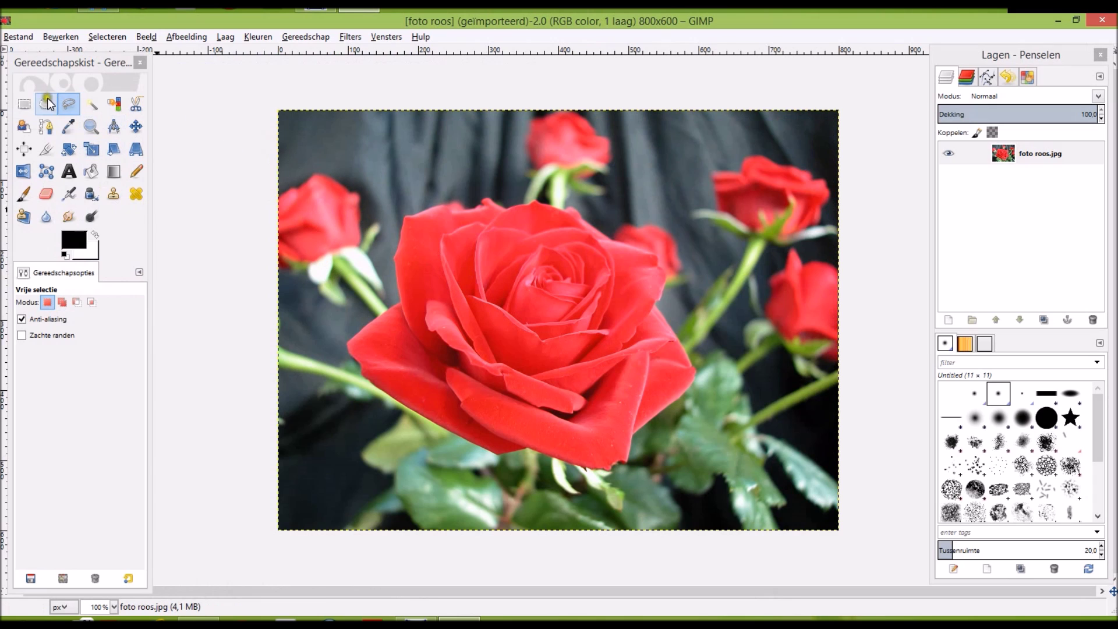
left_click(69, 106)
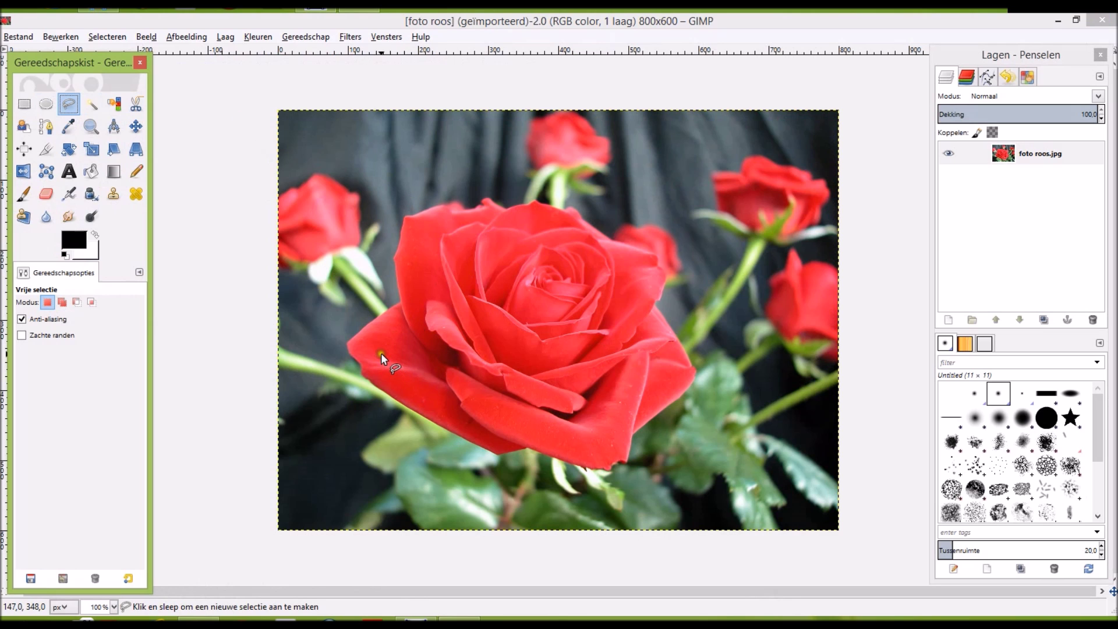
key("plus")
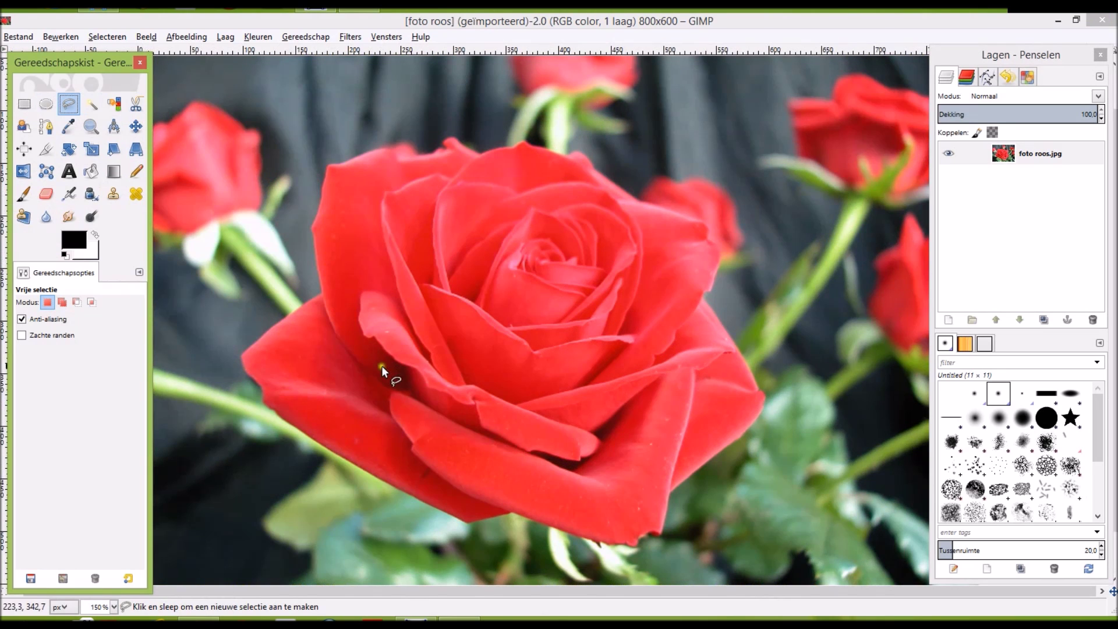
Step: Trace lasso points up the big rose's left side and along its top edge
left_click(242, 357)
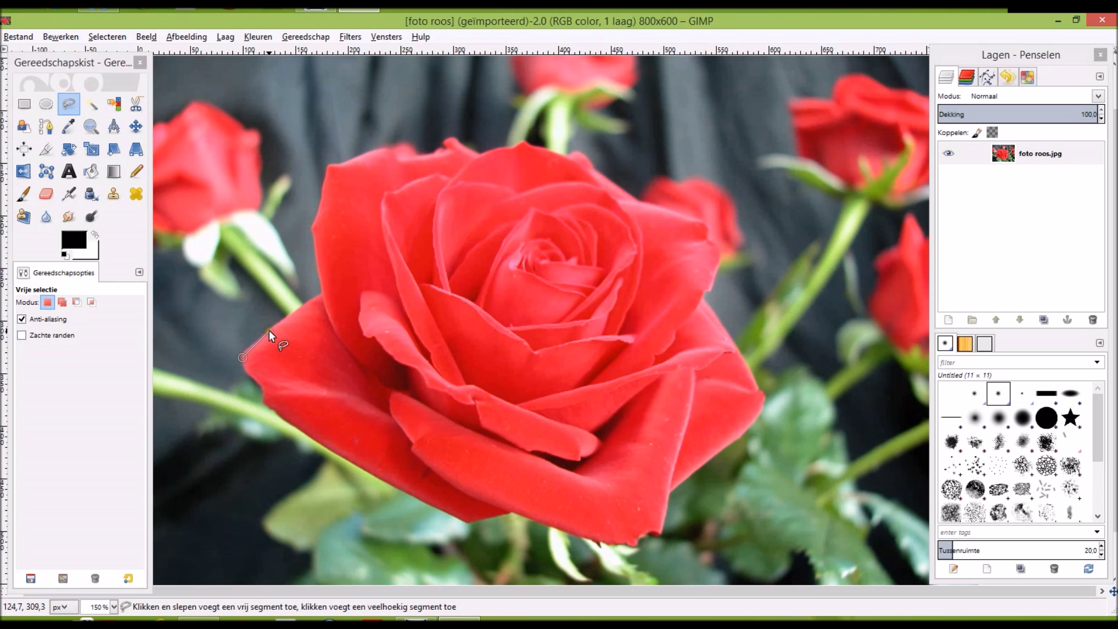
left_click(272, 328)
left_click(299, 309)
left_click(323, 294)
left_click(317, 249)
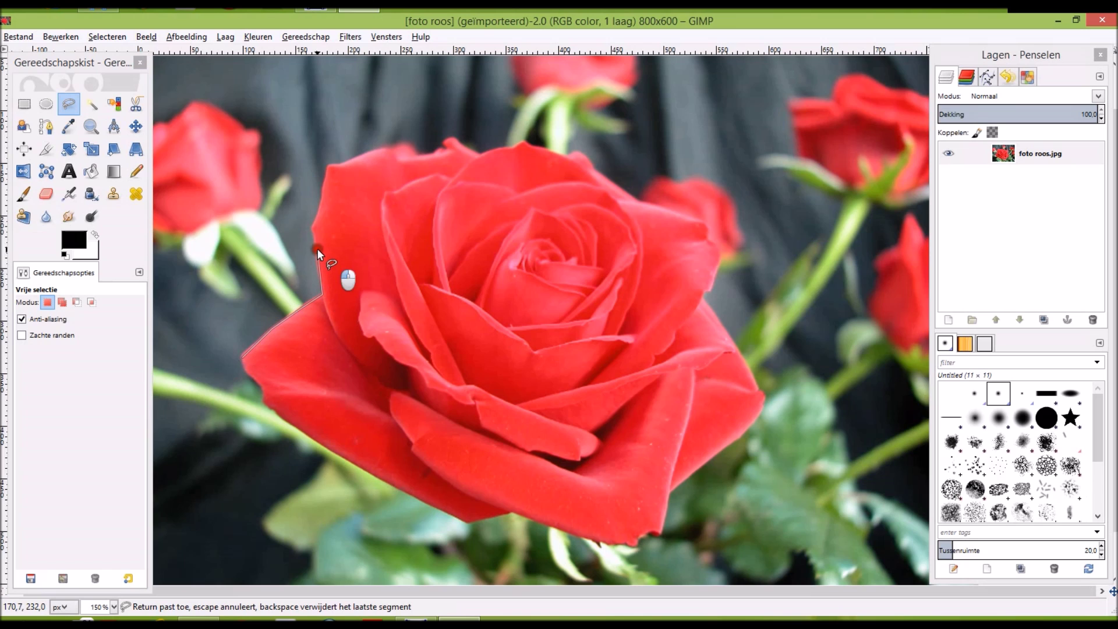
left_click(312, 228)
left_click(321, 207)
left_click(326, 183)
left_click(345, 163)
left_click(377, 150)
left_click(411, 158)
left_click(445, 151)
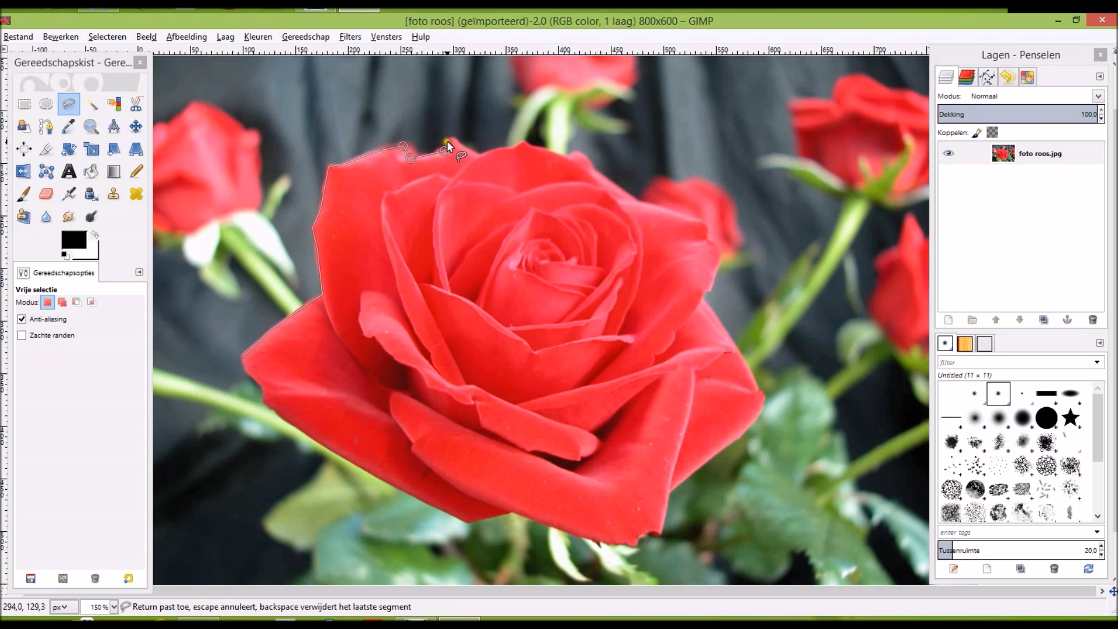
left_click(447, 141)
left_click(473, 152)
left_click(501, 147)
Step: Continue the outline along the rose's upper-right edge and down its right side to the tip
left_click(523, 142)
left_click(533, 148)
left_click(570, 157)
left_click(588, 162)
left_click(622, 190)
left_click(671, 210)
left_click(703, 222)
left_click(707, 233)
left_click(718, 246)
left_click(719, 264)
left_click(711, 287)
left_click(704, 291)
left_click(724, 329)
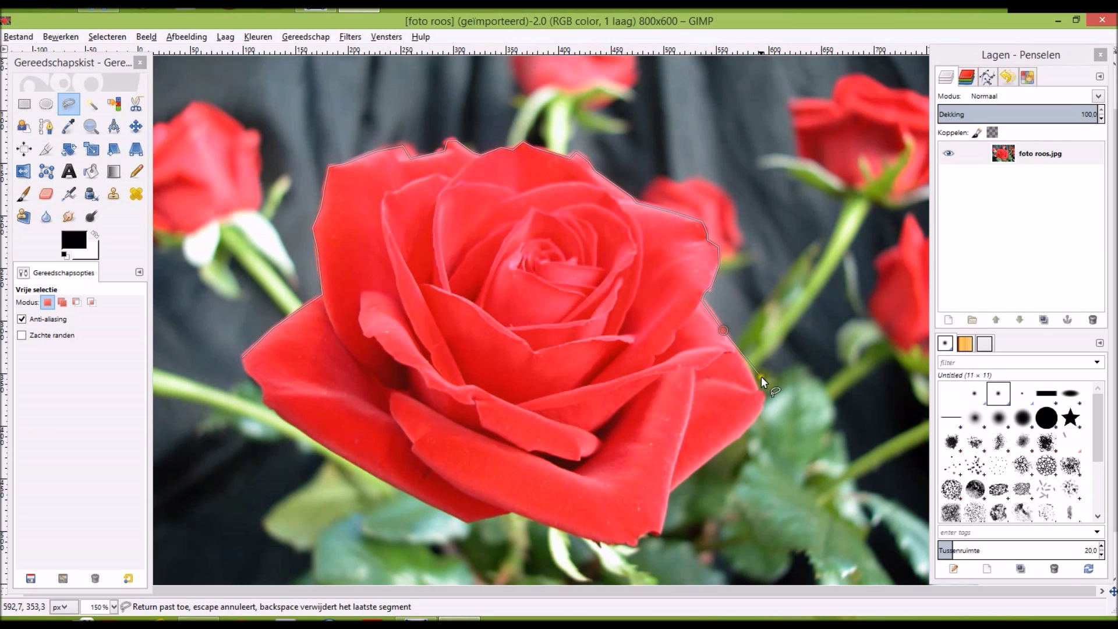
left_click(746, 362)
left_click(766, 395)
left_click(747, 429)
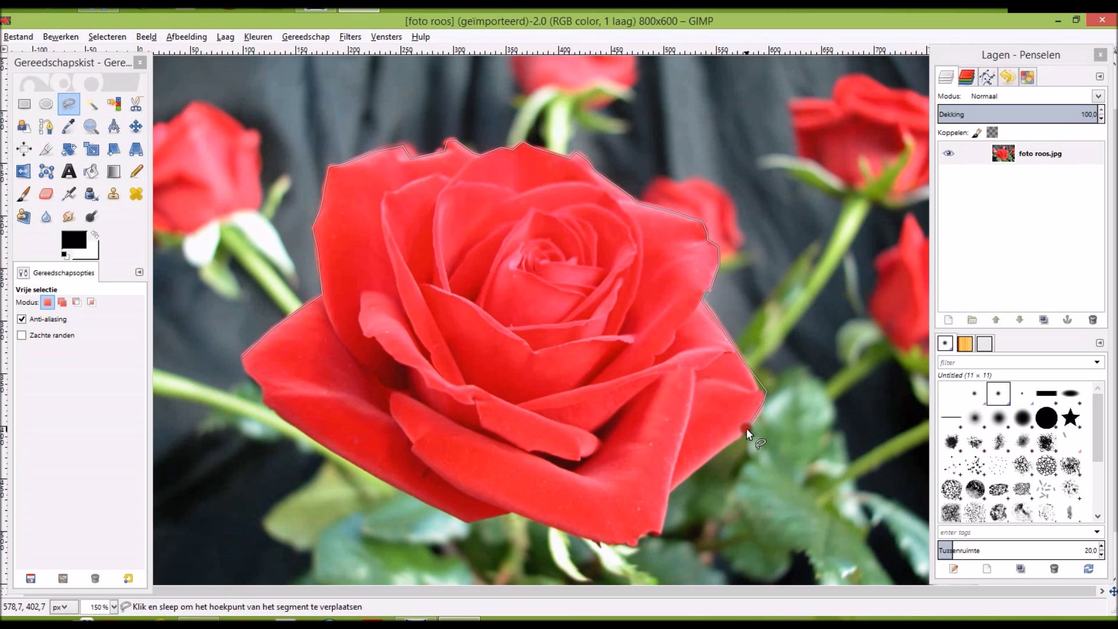
Step: Trace the rose's bottom and lower-left edges and close the selection at the start point
left_click(664, 492)
left_click(662, 528)
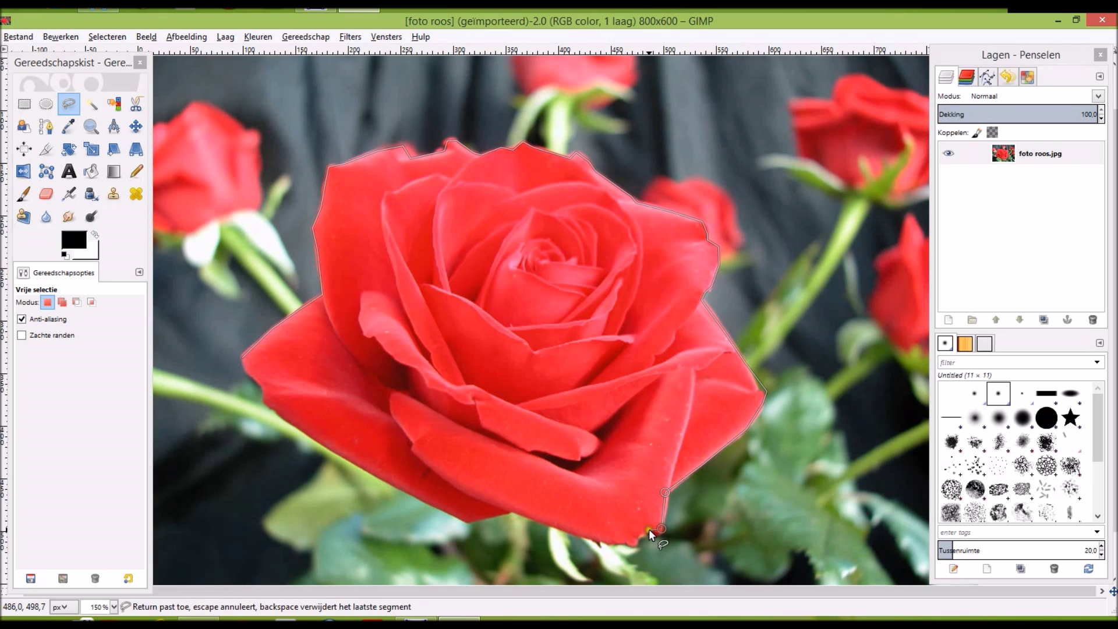
left_click(635, 537)
left_click(591, 539)
left_click(511, 510)
left_click(467, 519)
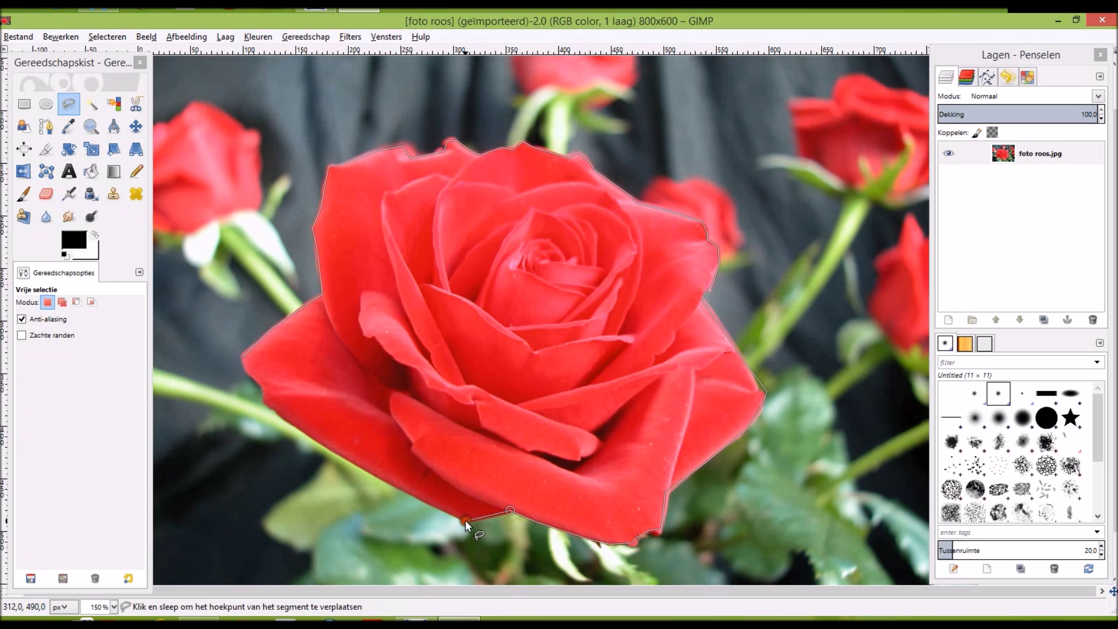
left_click(312, 438)
left_click(265, 403)
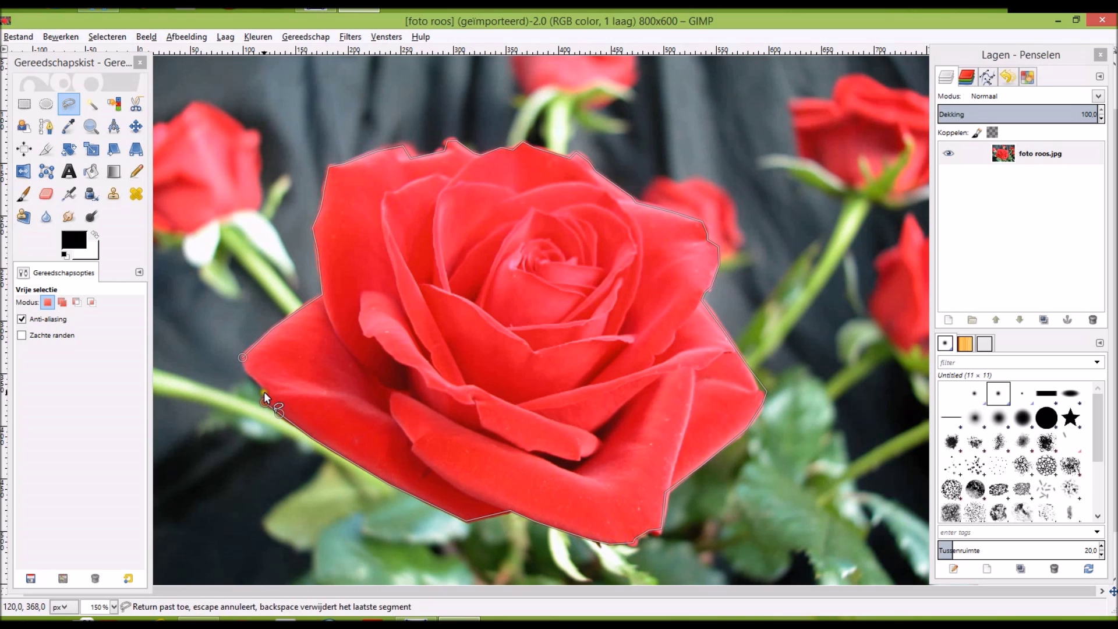
left_click(252, 377)
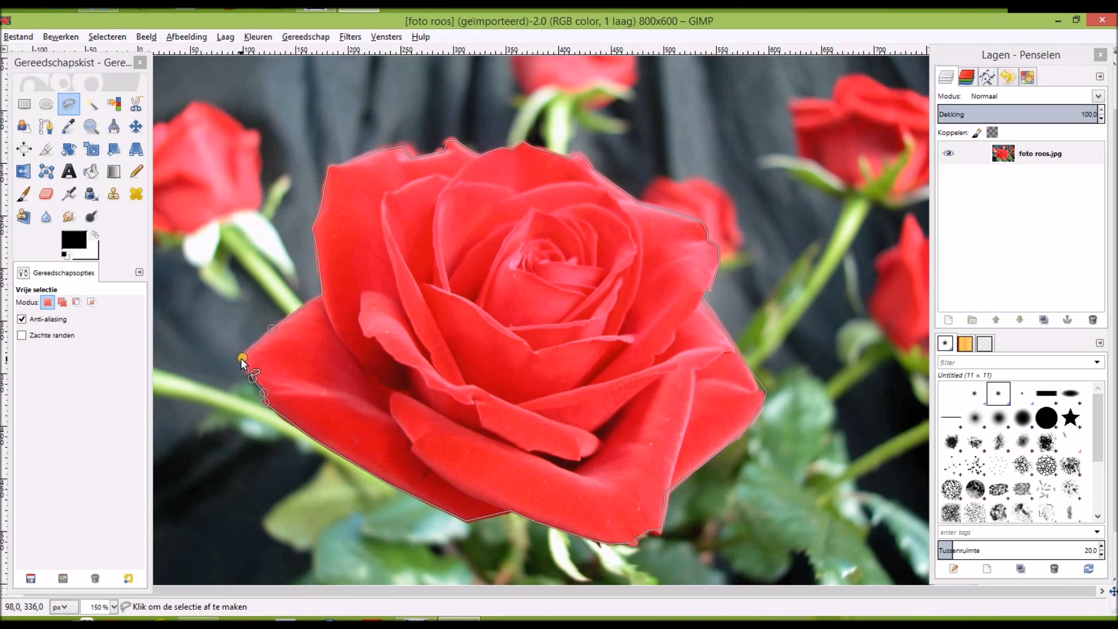
left_click(241, 358)
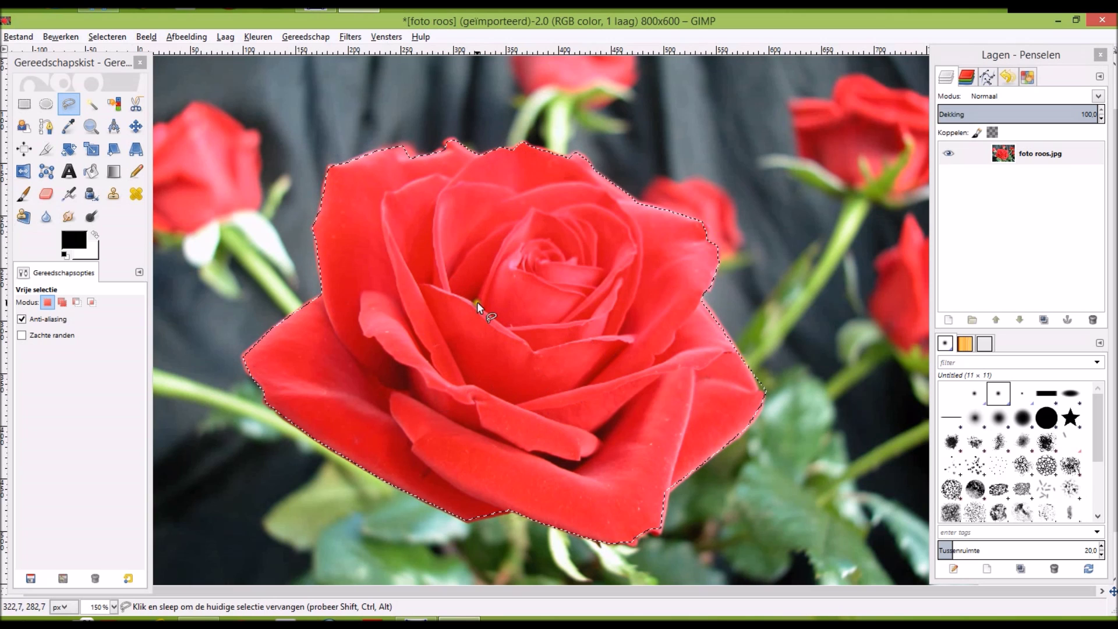
Step: Cut the selected rose with Bewerken > Knippen and paste it back with Bewerken > Plakken
right_click(515, 312)
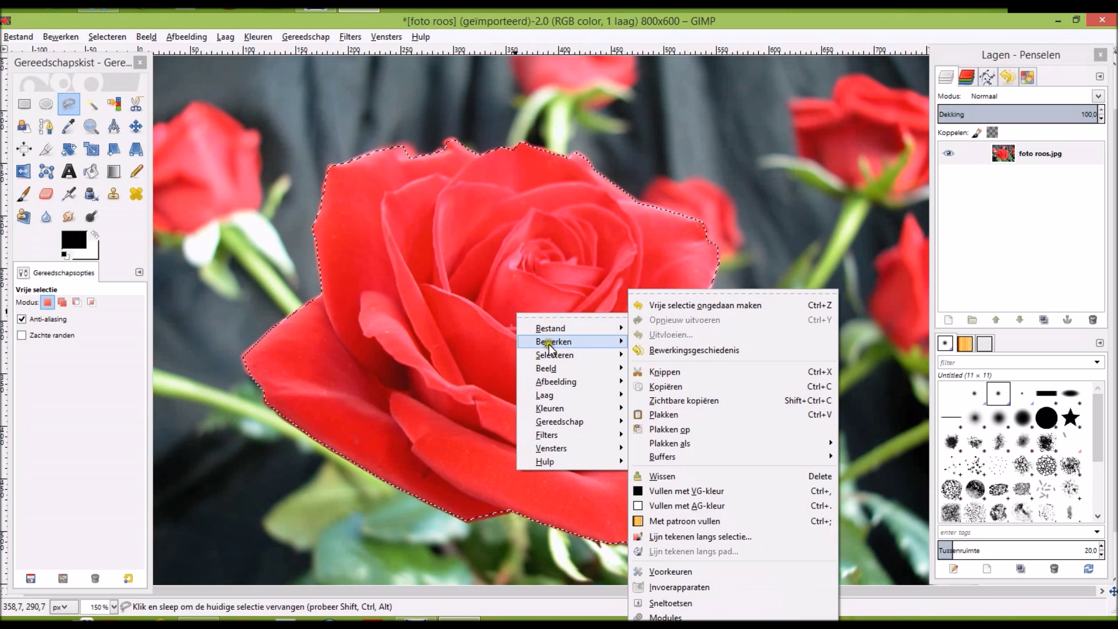
mouse_move(568, 341)
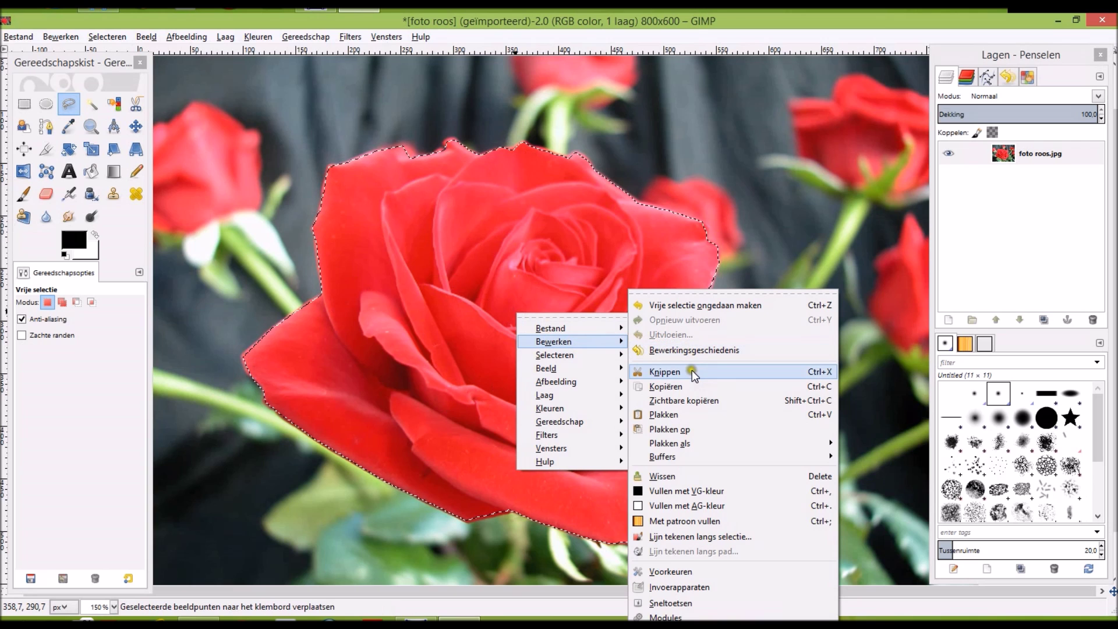
left_click(662, 372)
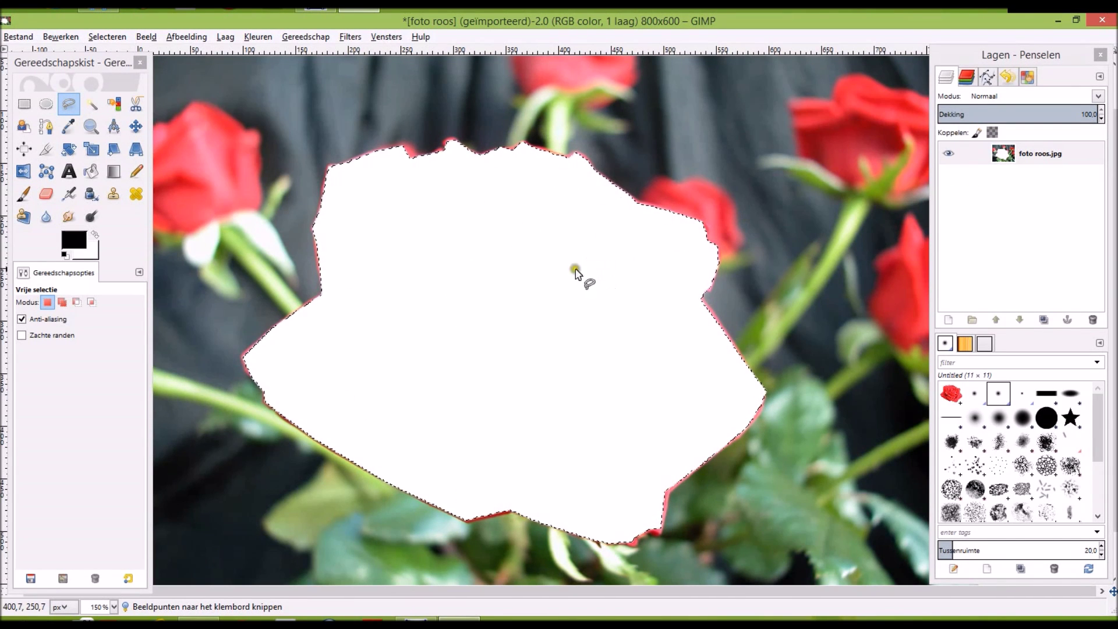
right_click(515, 283)
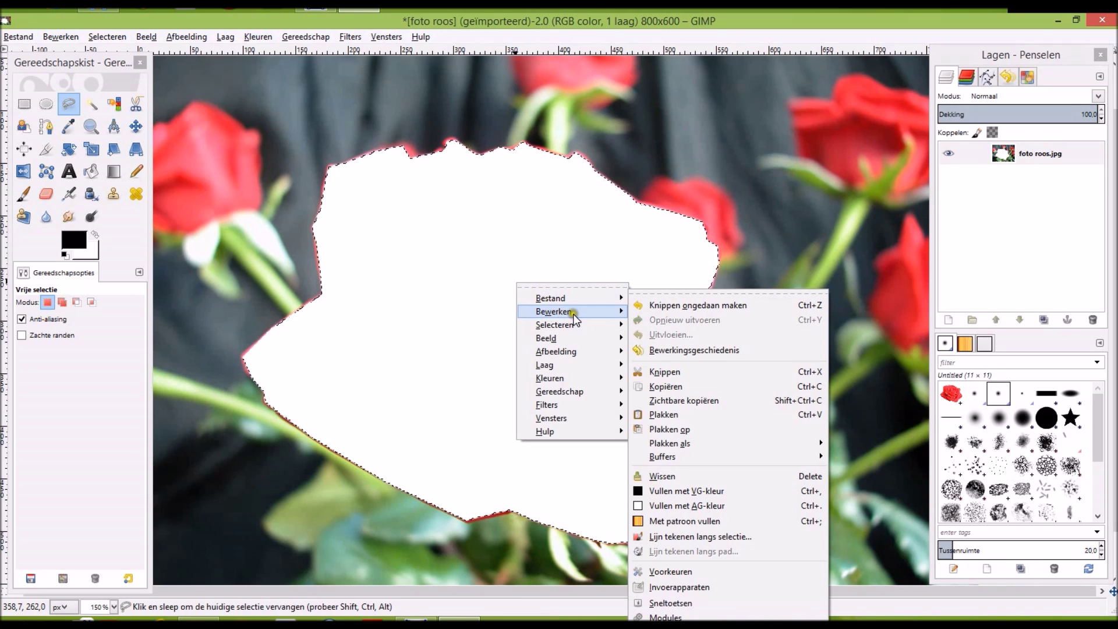
left_click(665, 415)
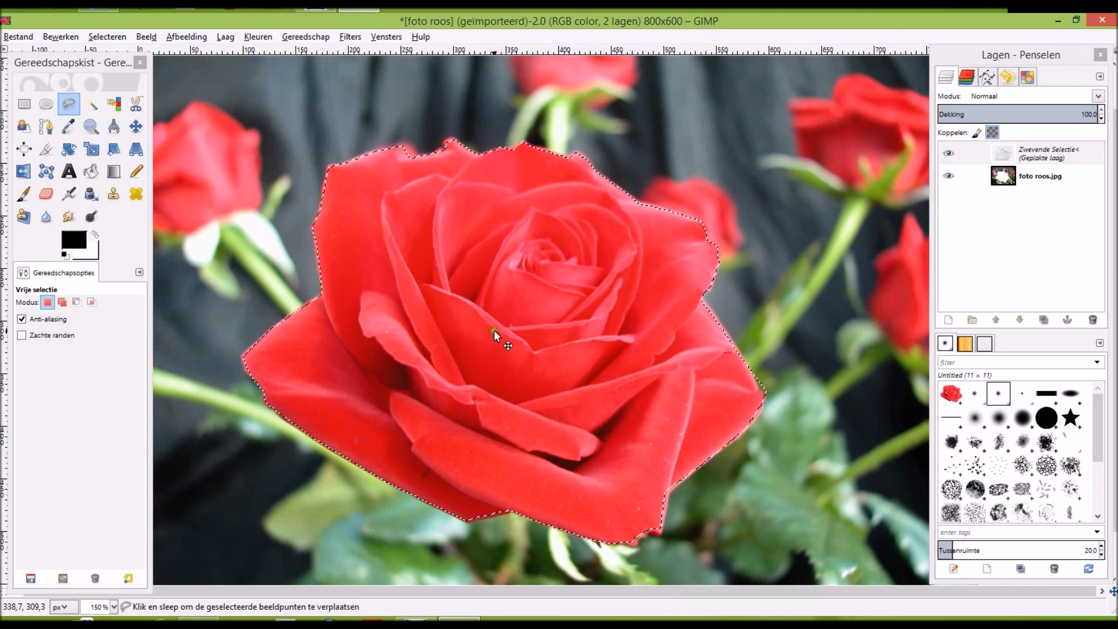
Step: Nudge the pasted rose, make it the layer 'Geplakte laag' and hide foto roos.jpg
mouse_move(502, 328)
left_mouse_down()
mouse_move(559, 294)
mouse_move(529, 313)
mouse_move(549, 351)
left_mouse_up()
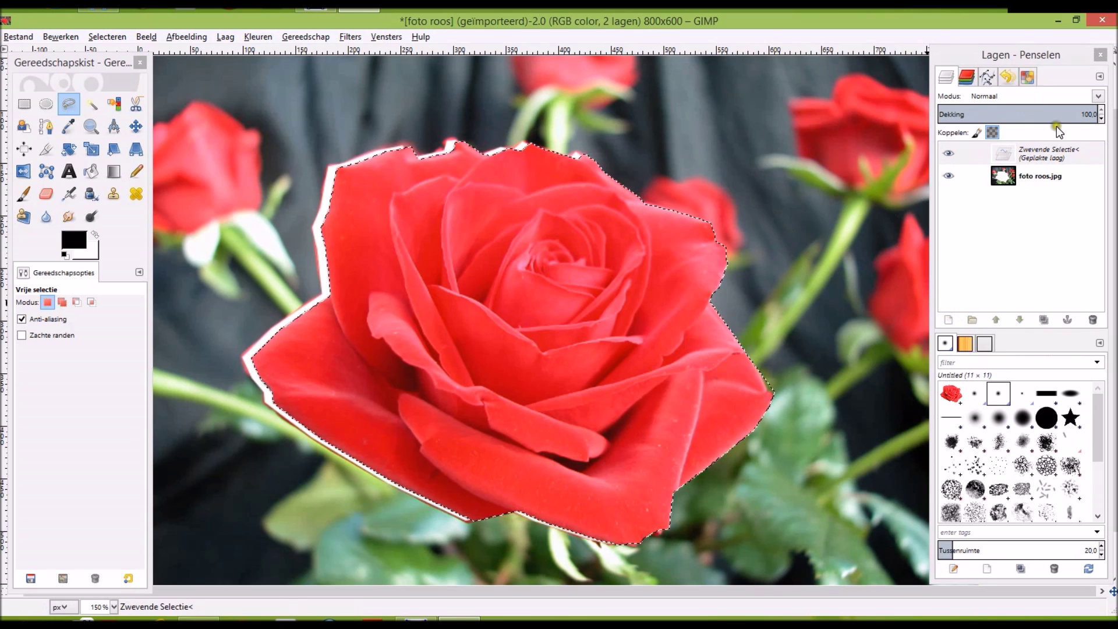
left_click(1054, 149)
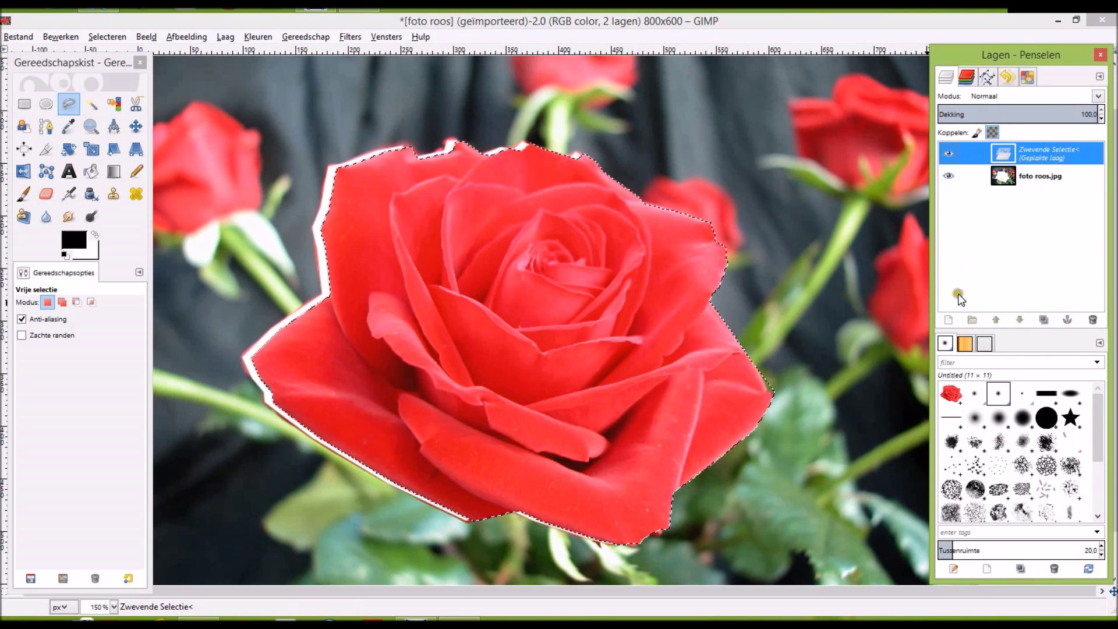
left_click(949, 320)
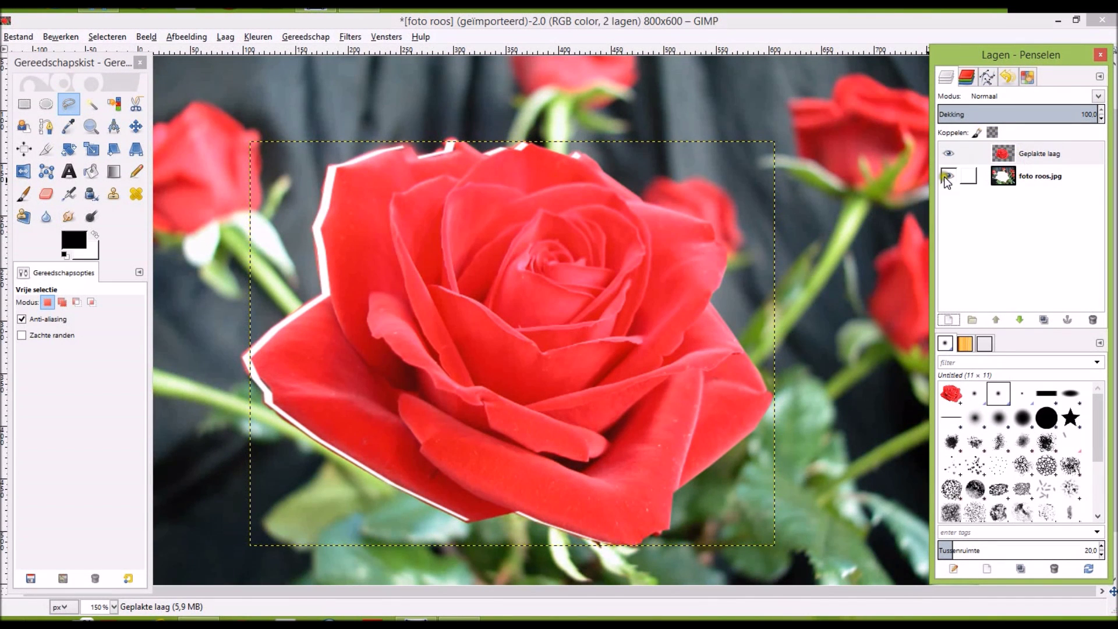
left_click(947, 176)
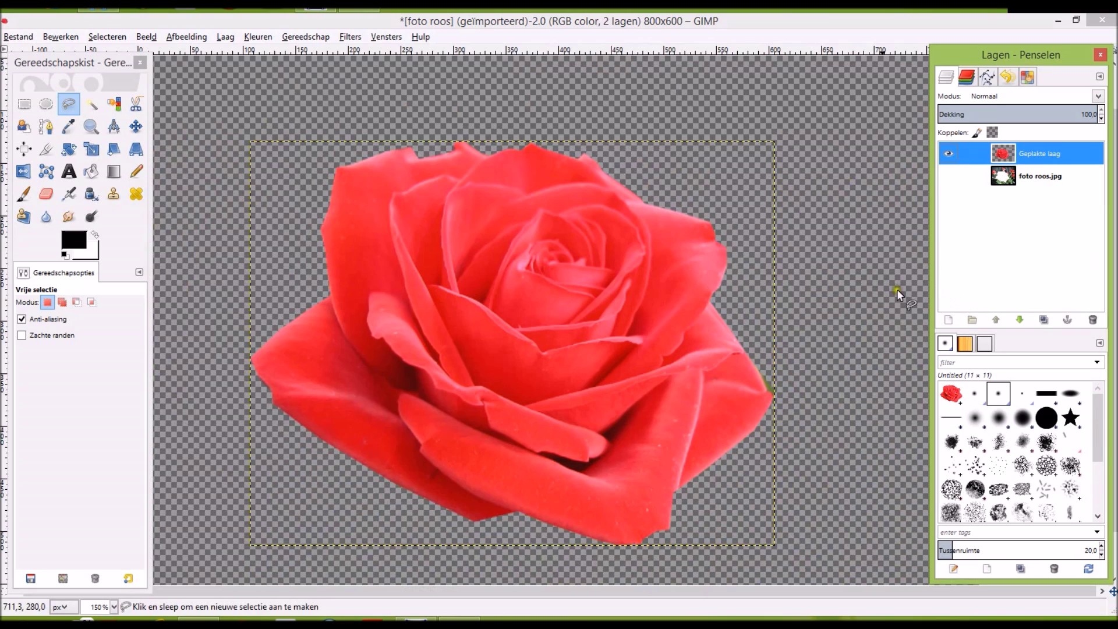
Step: Add a new layer 'Laag' with the fill type set to Wit (white)
left_click(945, 319)
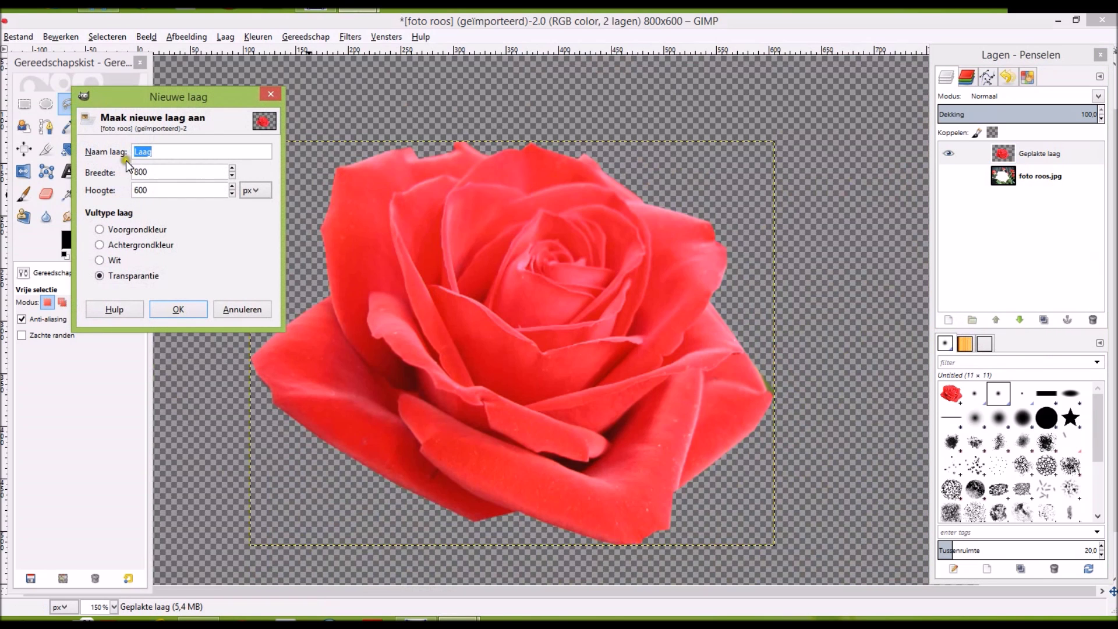
left_click(101, 259)
left_click(176, 309)
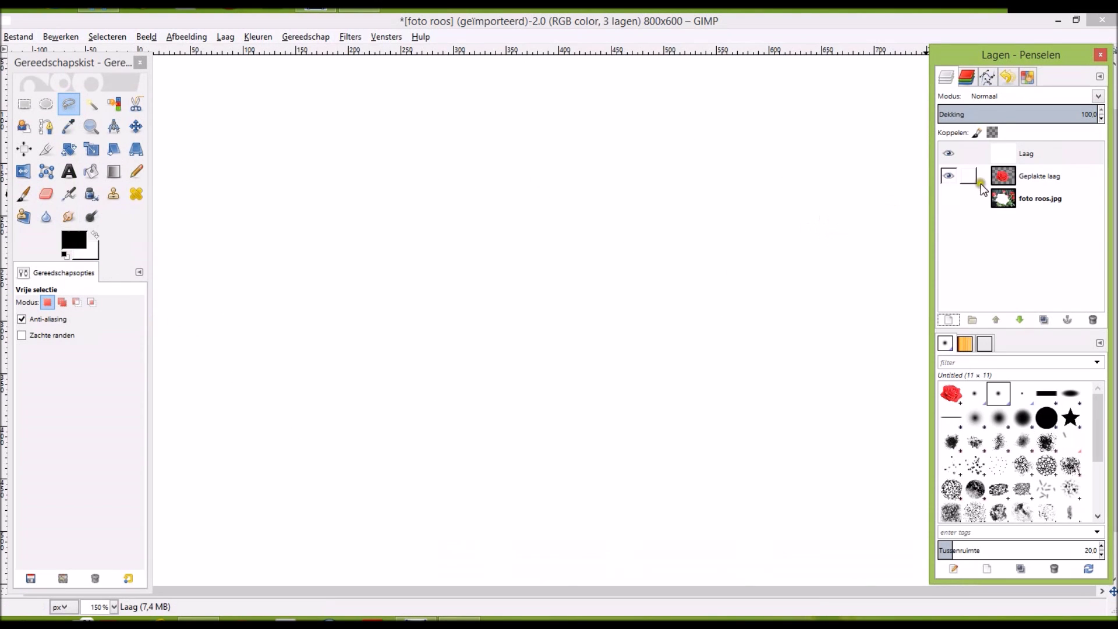
Step: Lower the white Laag beneath the rose layer and delete the foto roos.jpg layer
left_click(1034, 153)
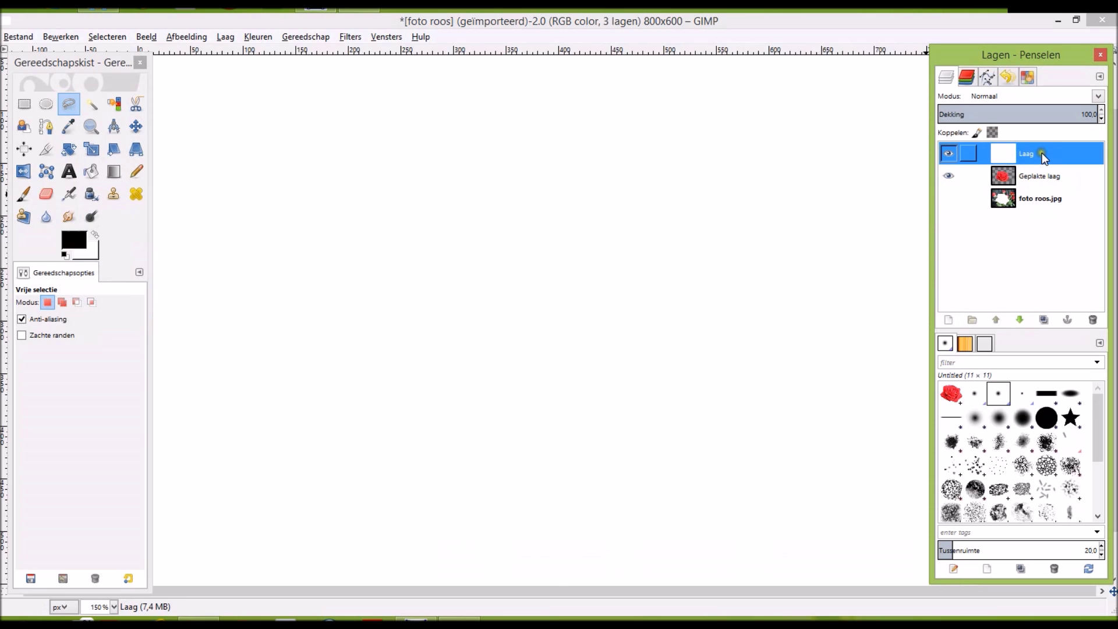
left_click(1022, 319)
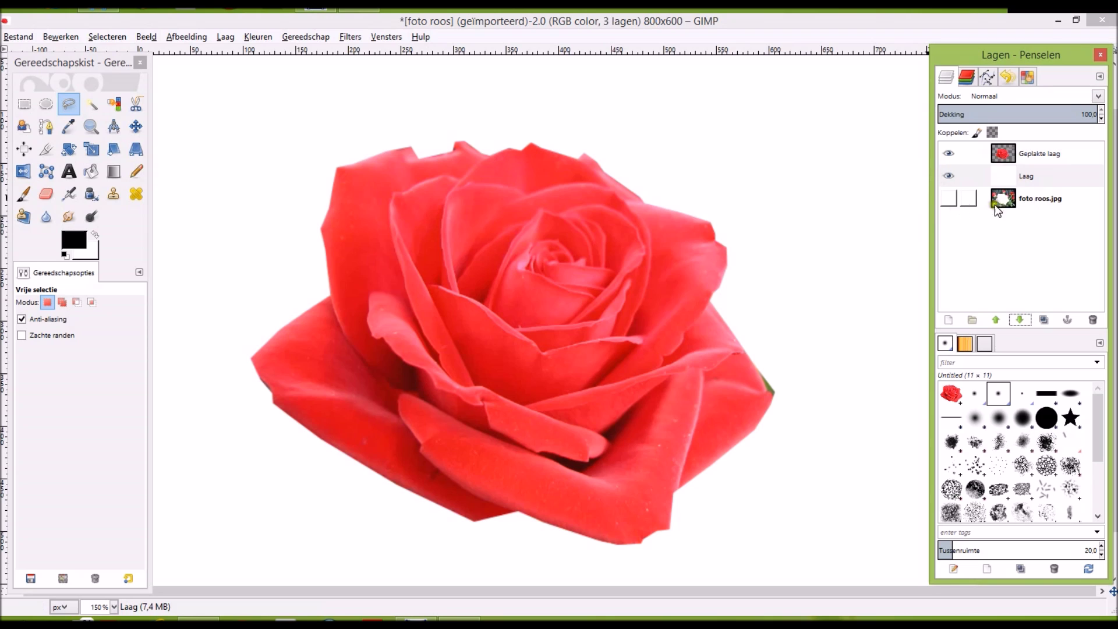
left_click(1040, 199)
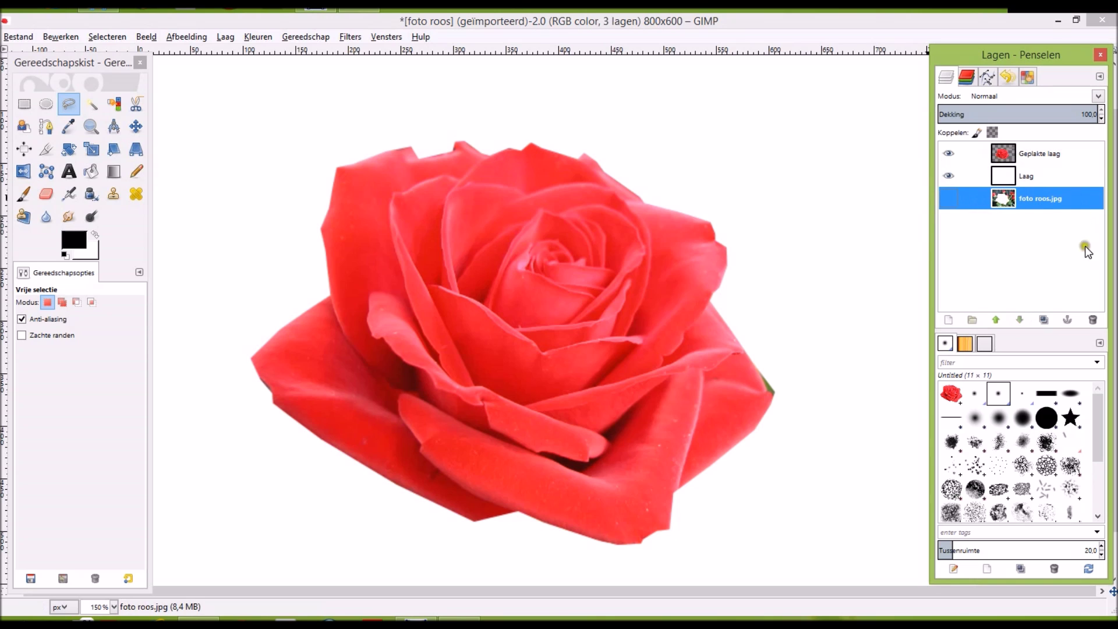
left_click(1091, 321)
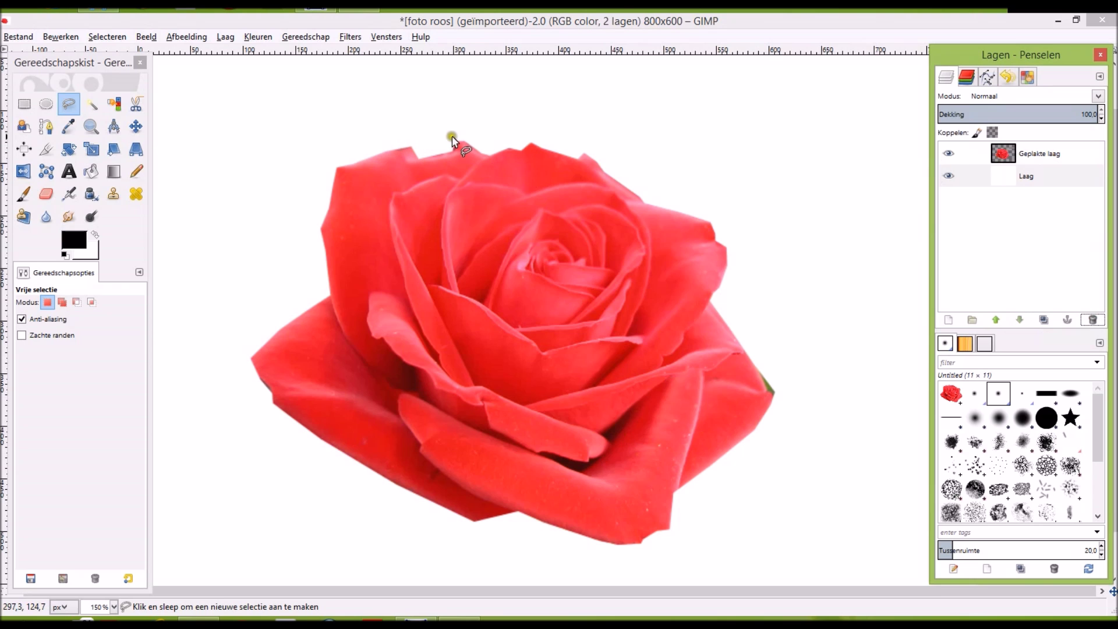
Step: Outline the leftover sliver at the rose's right edge and delete it
left_click(745, 347)
left_click(761, 375)
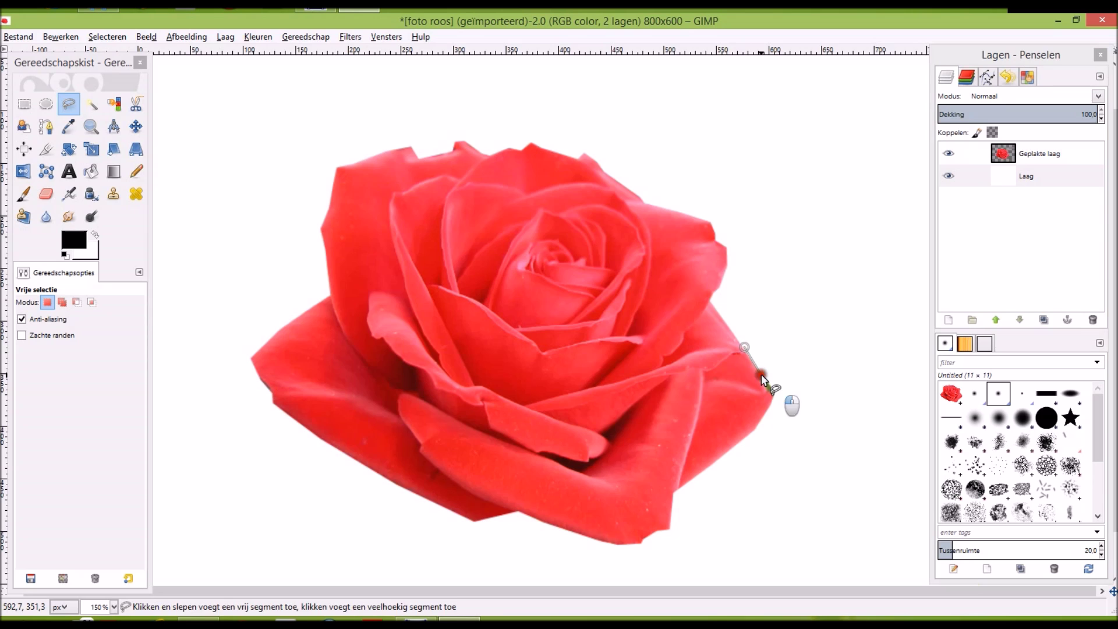
left_click(766, 387)
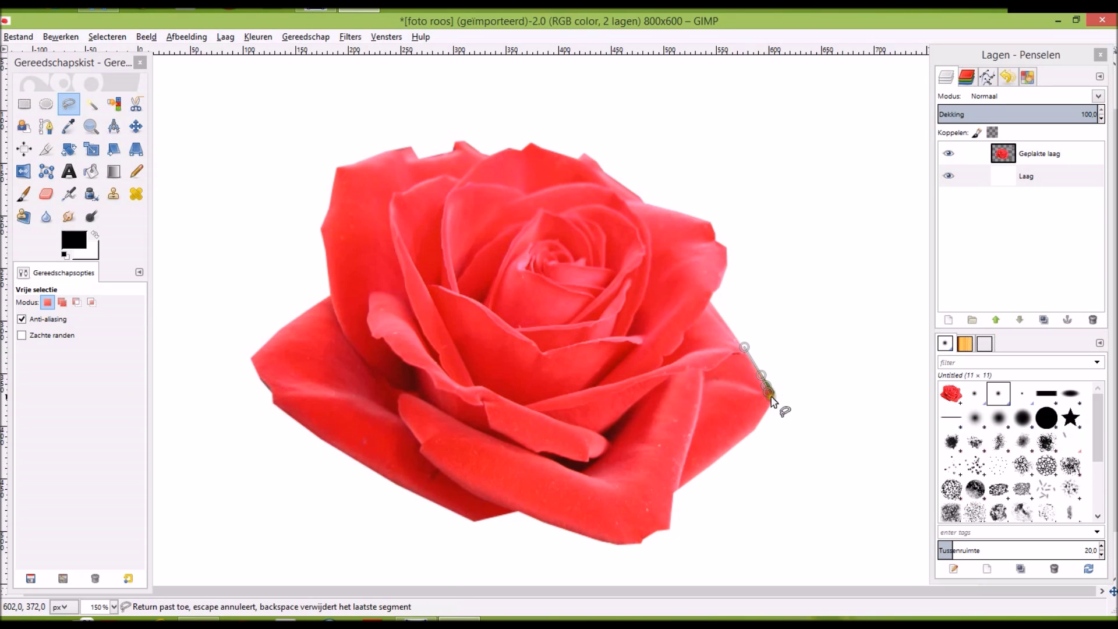
left_click(788, 386)
left_click(745, 348)
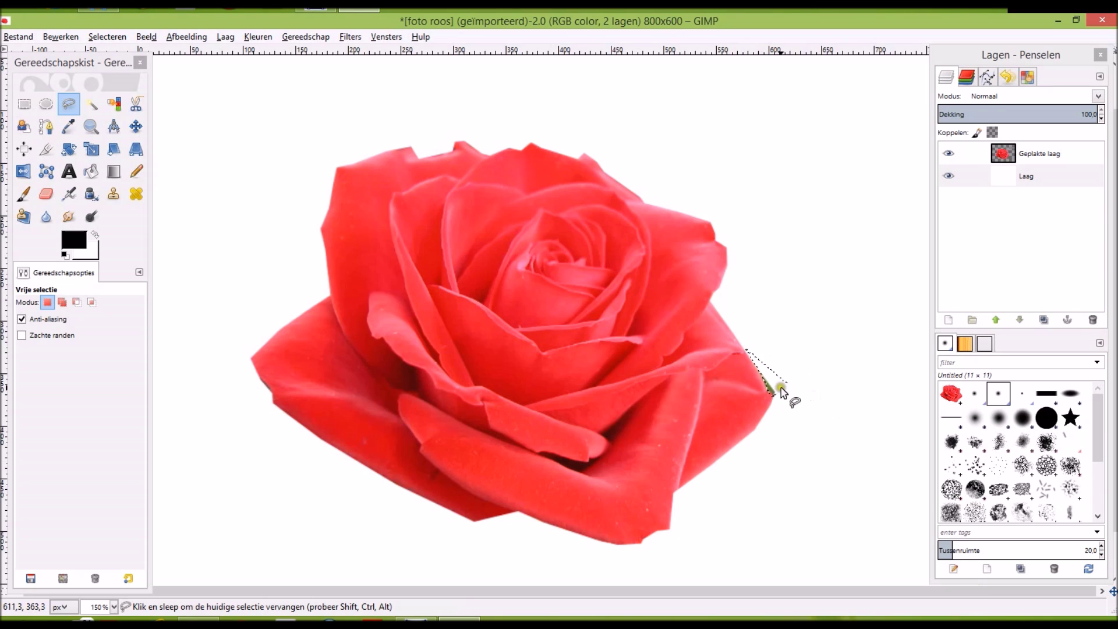
key("Delete")
Step: Make the Geplakte laag layer active and start outlining a stray bit at the rose's left edge
key("ctrl")
left_click(1041, 159)
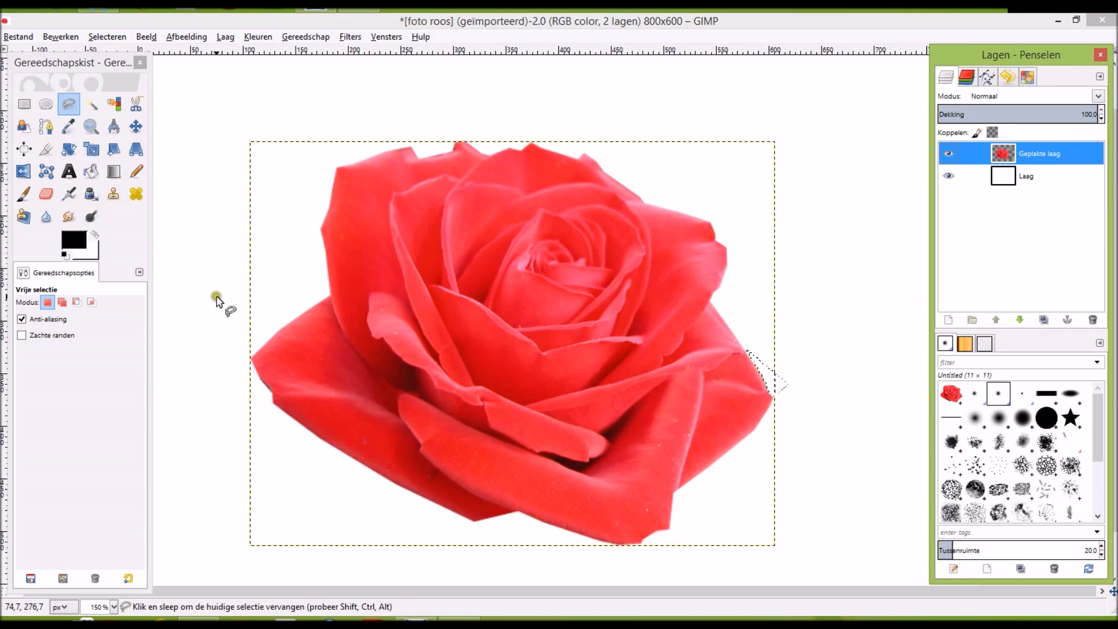
left_click(252, 364)
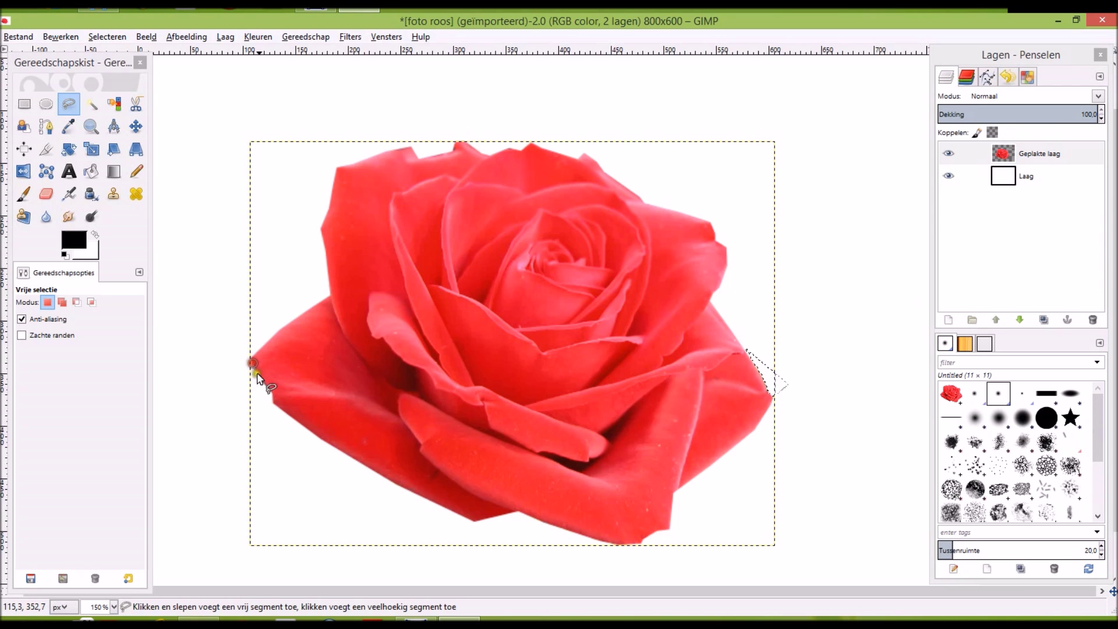
Step: Close the small left-edge selection, then outline a sliver along the rose's top edge
left_click(270, 396)
left_click(252, 365)
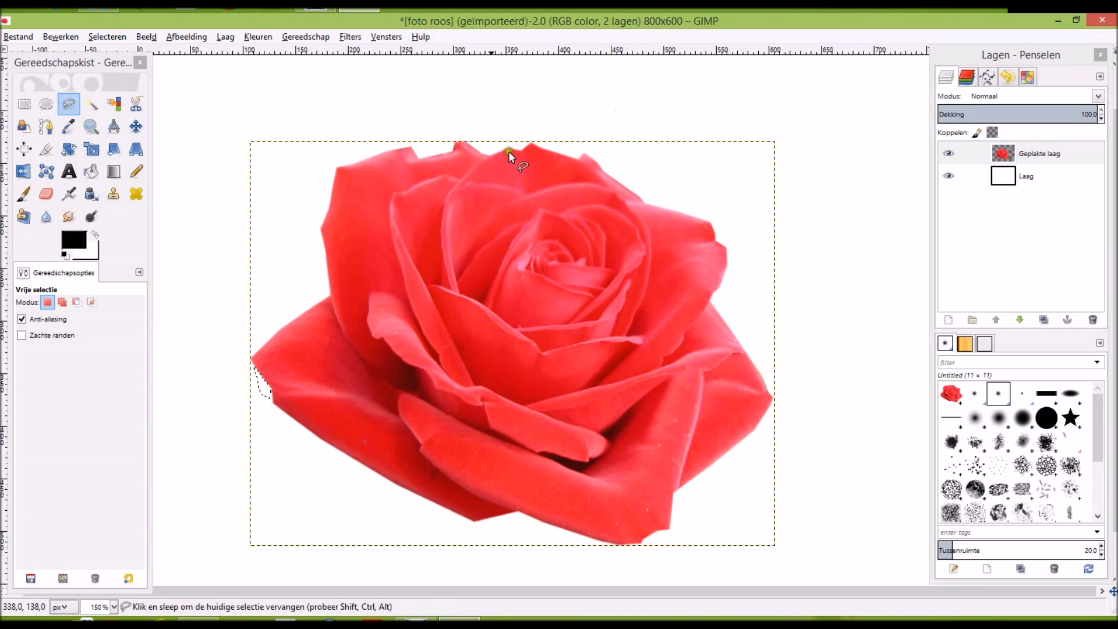
left_click(386, 145)
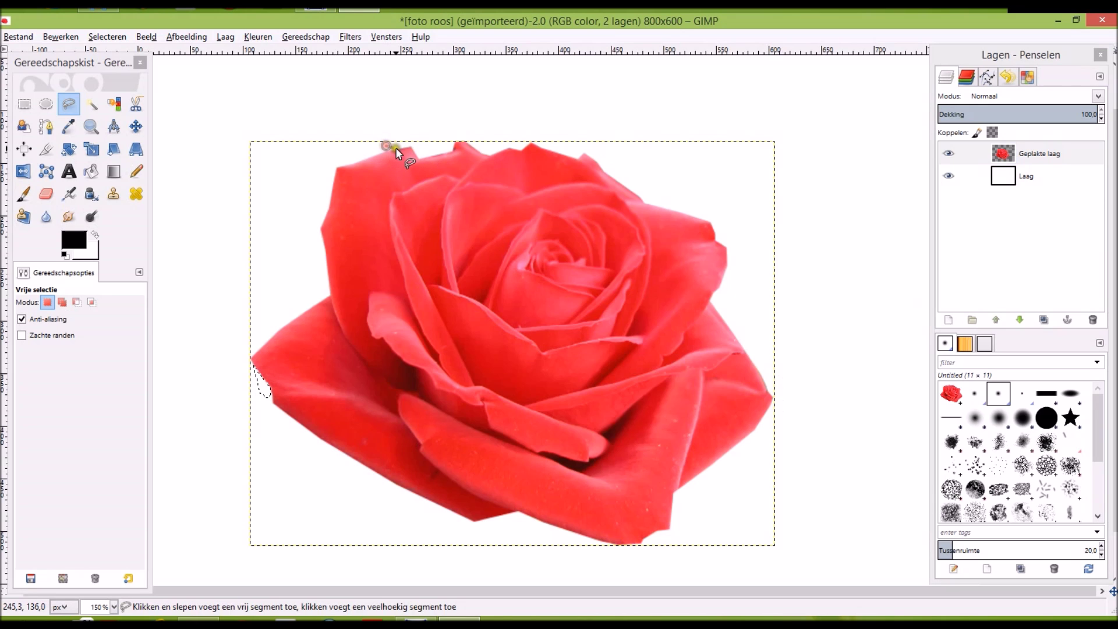
left_click(411, 150)
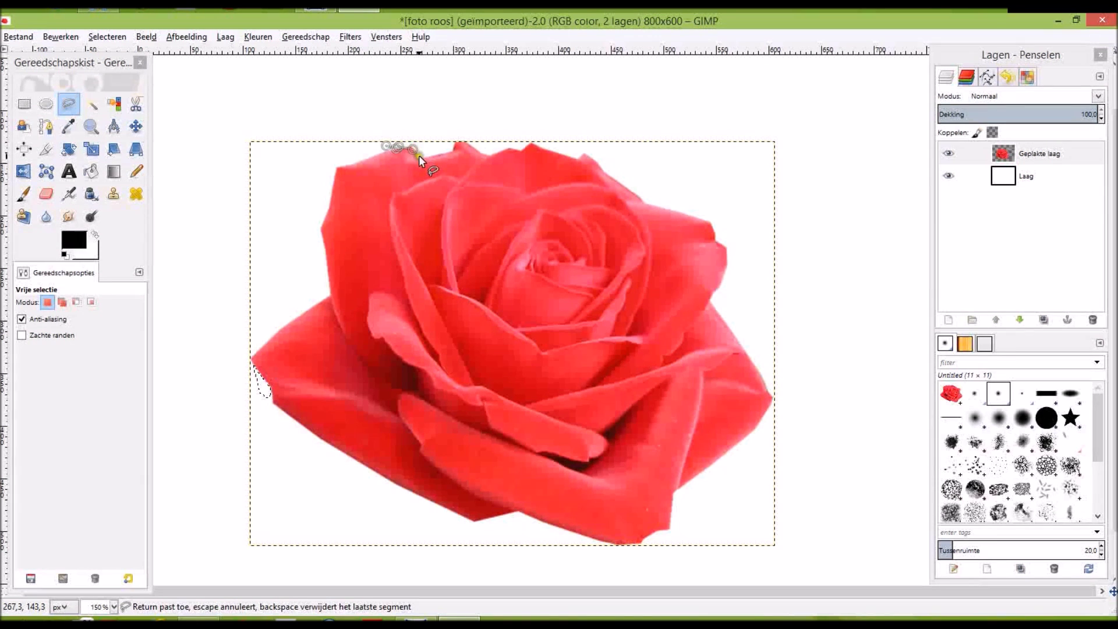
left_click(418, 158)
left_click(445, 156)
left_click(457, 142)
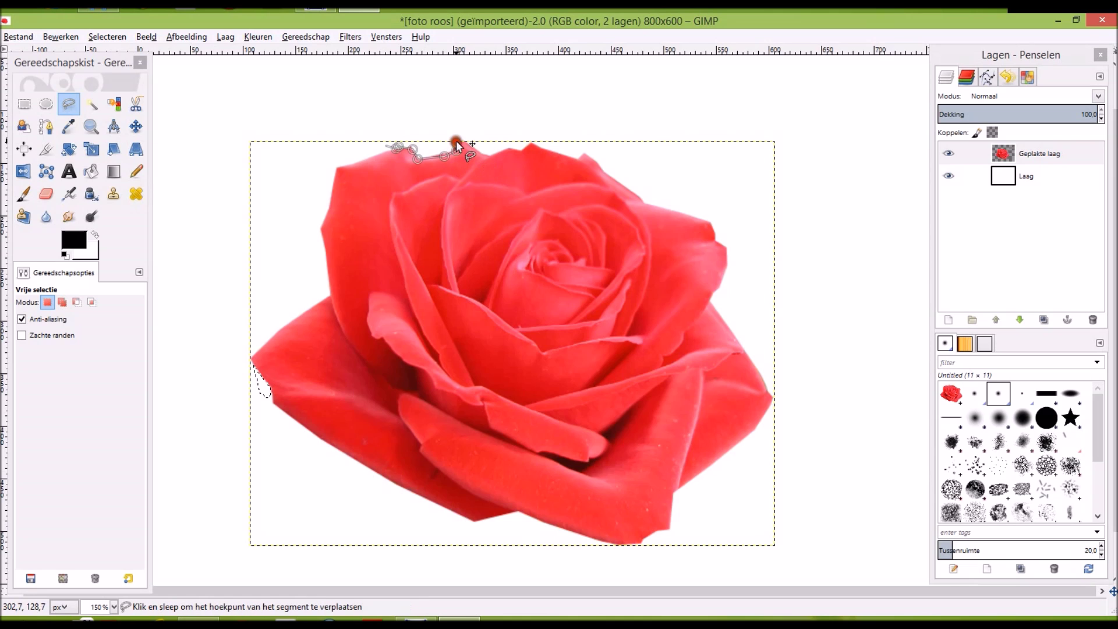
left_click(387, 146)
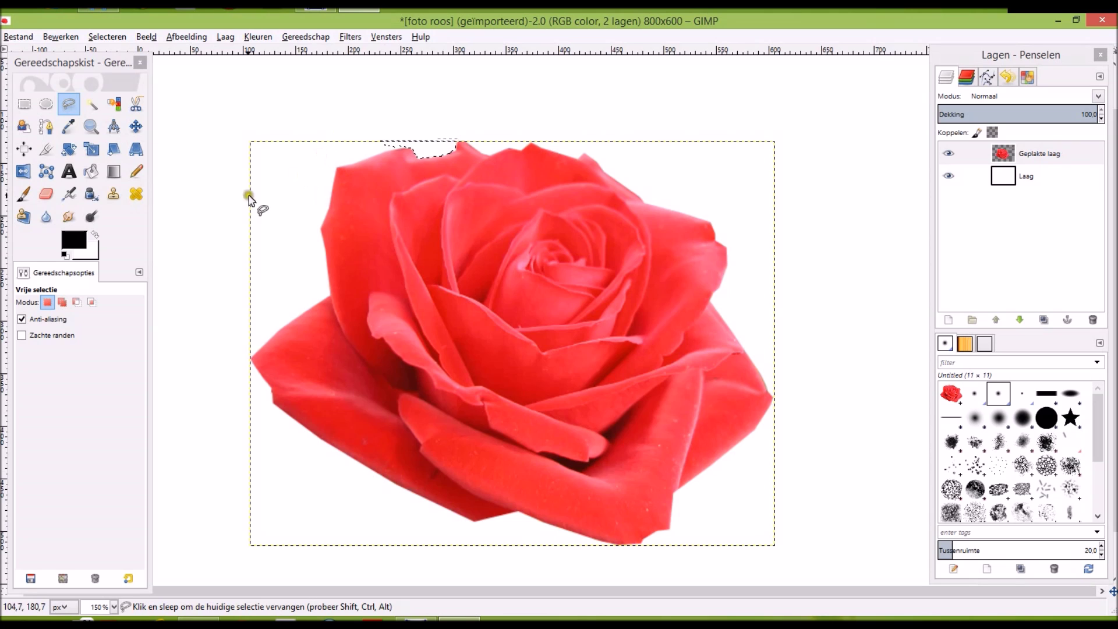
Step: Clear the selection with Selecteren > Niets and view the image at 100%
right_click(435, 149)
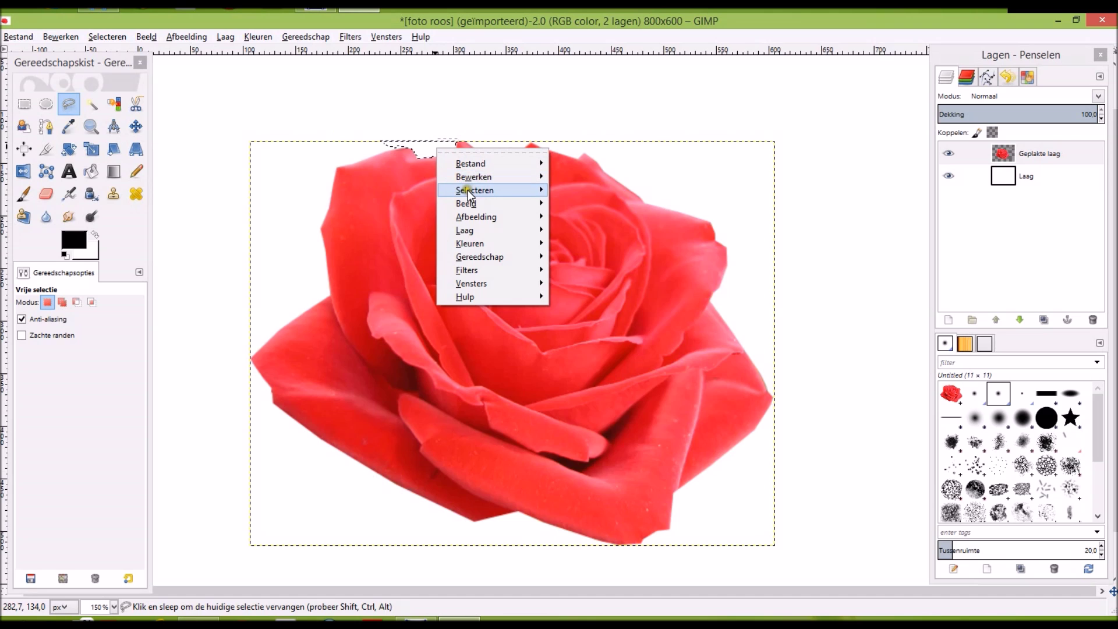
left_click(582, 217)
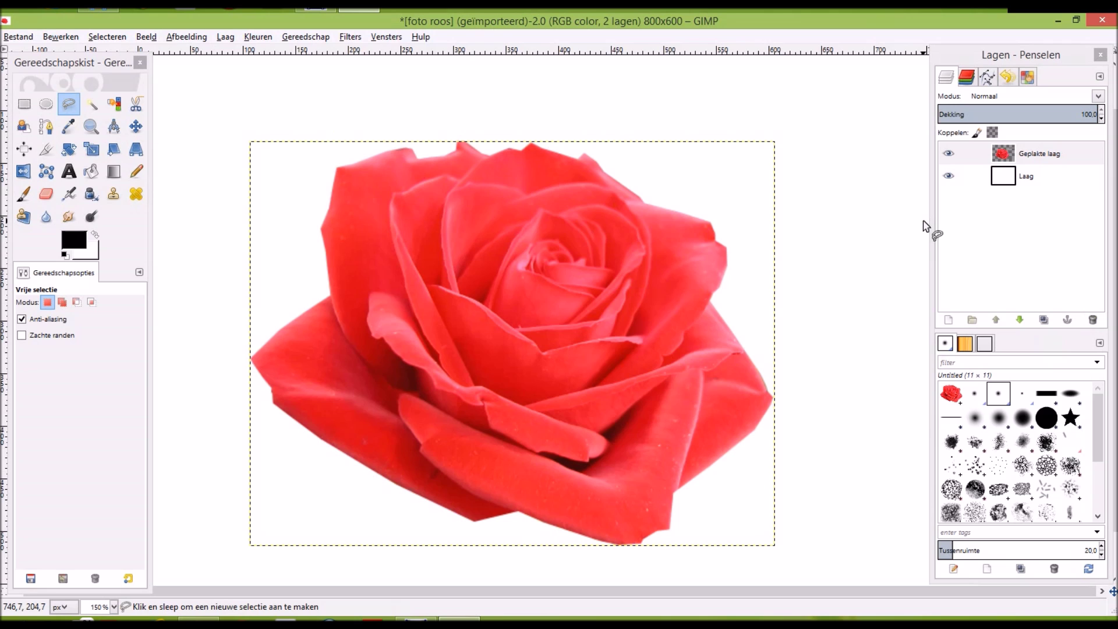
key("1")
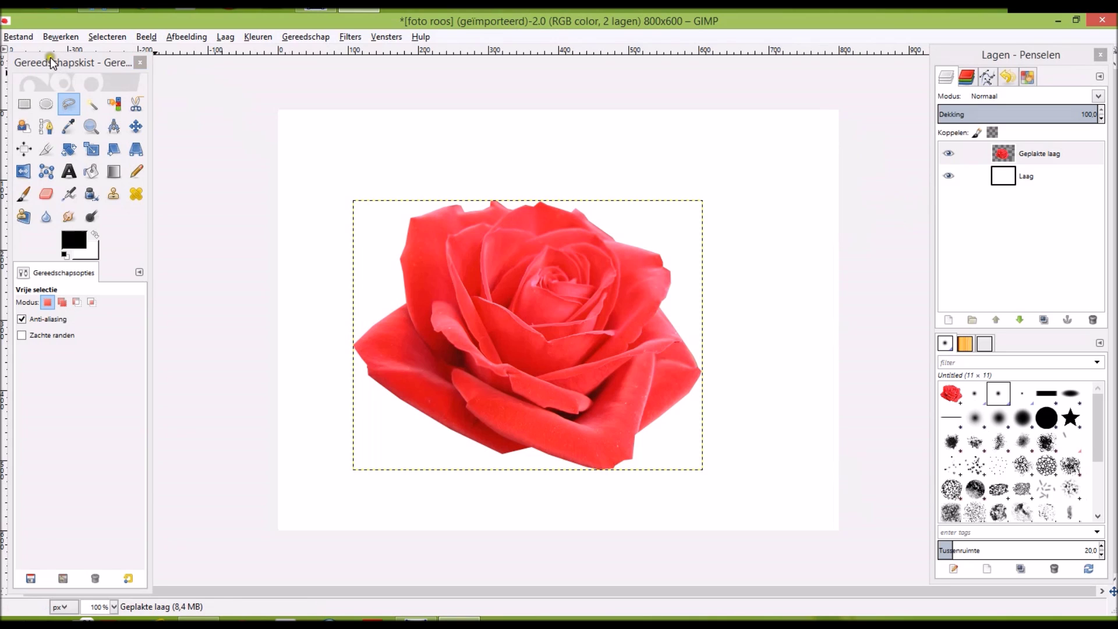
Step: Hide the docks and bring up the Opslaan als dialog proposing foto roos.xcf
left_click_drag(51, 58, 53, 65)
left_click(16, 38)
key("Tab")
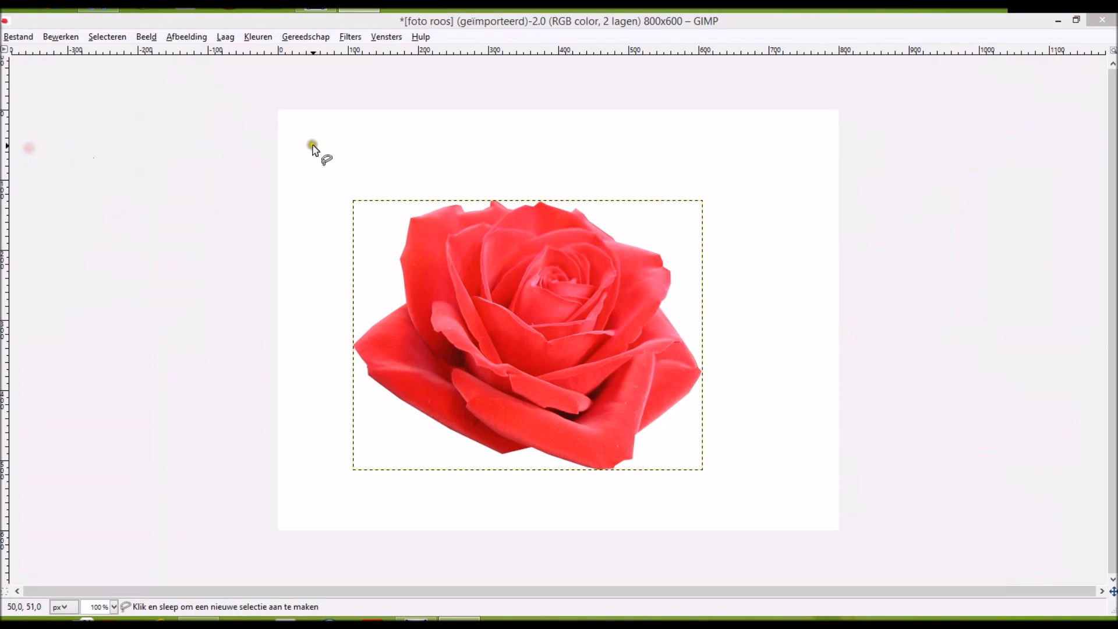
key("ctrl+s")
left_click_drag(662, 27, 710, 93)
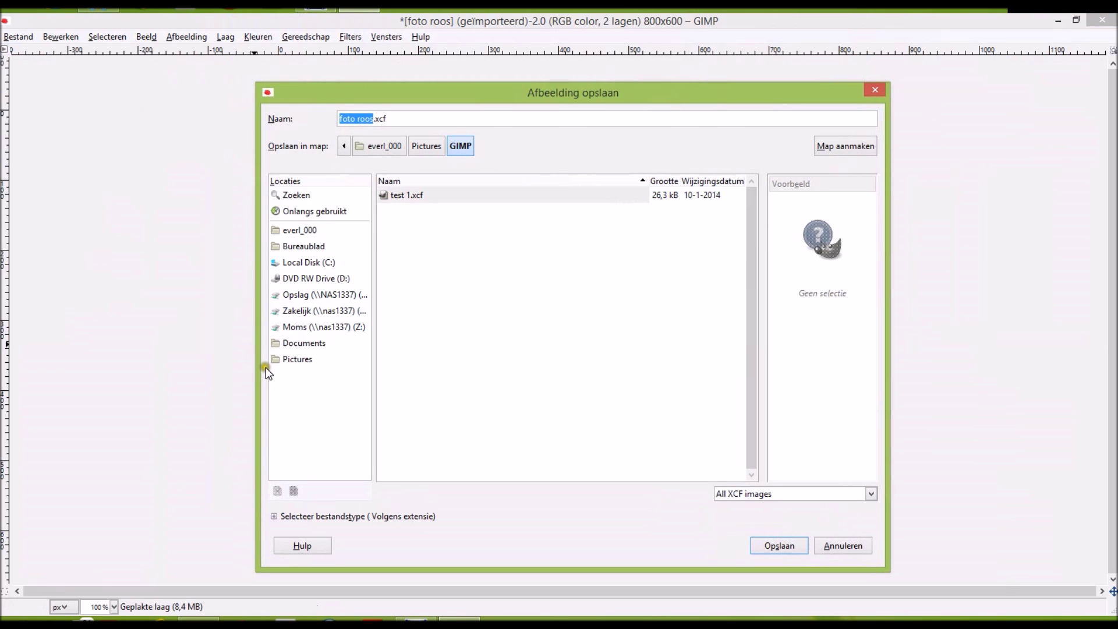
Step: Save the image as 'uitgeknipte roos.xcf' in Pictures > GIMP, keeping the XCF file type
left_click(280, 361)
double_click(408, 211)
triple_click(399, 116)
type("uitgeknipte roos")
left_click(566, 327)
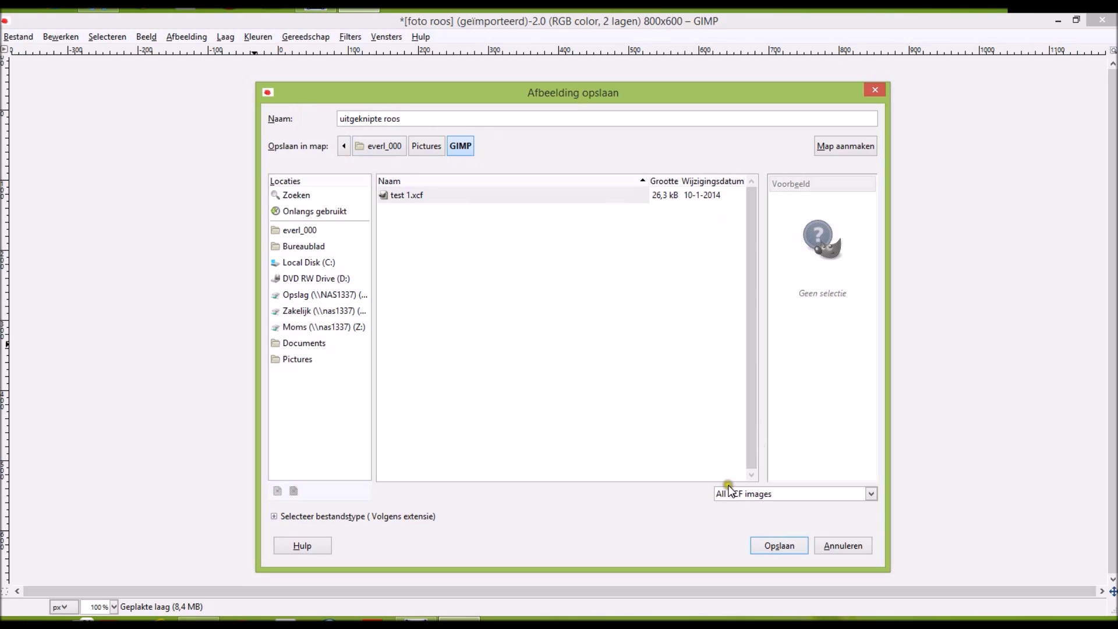
left_click(875, 492)
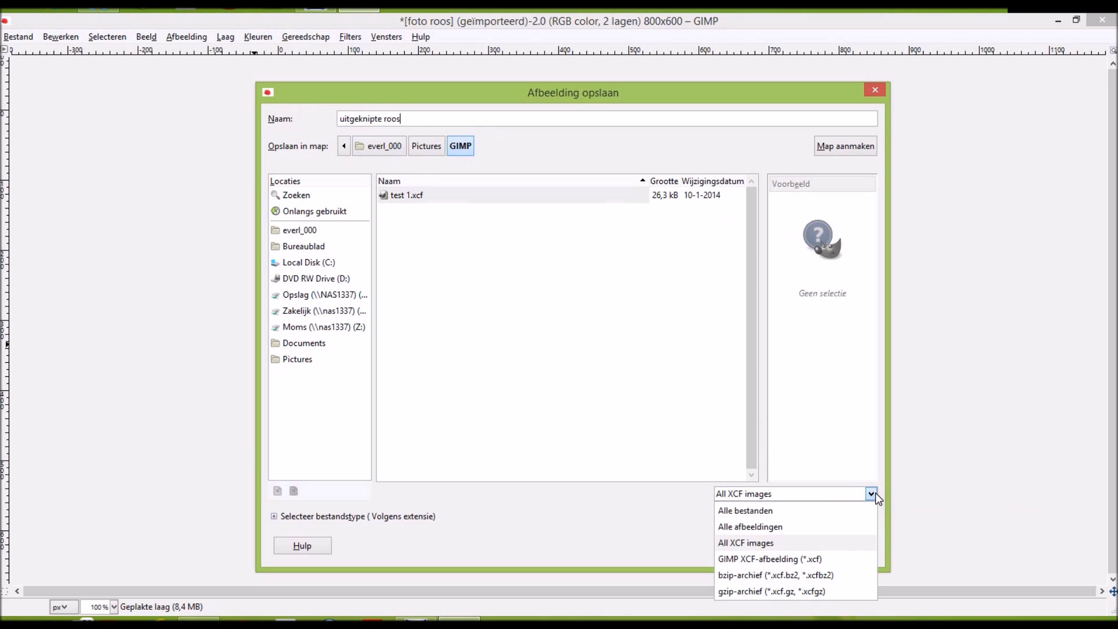
left_click(816, 559)
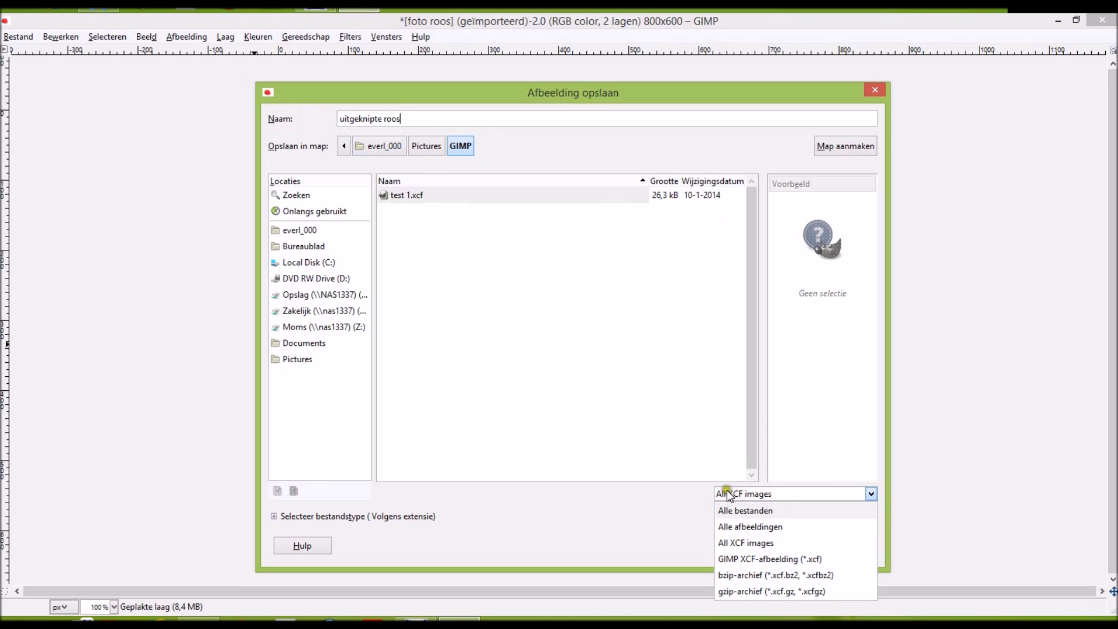
left_click(868, 492)
left_click(775, 548)
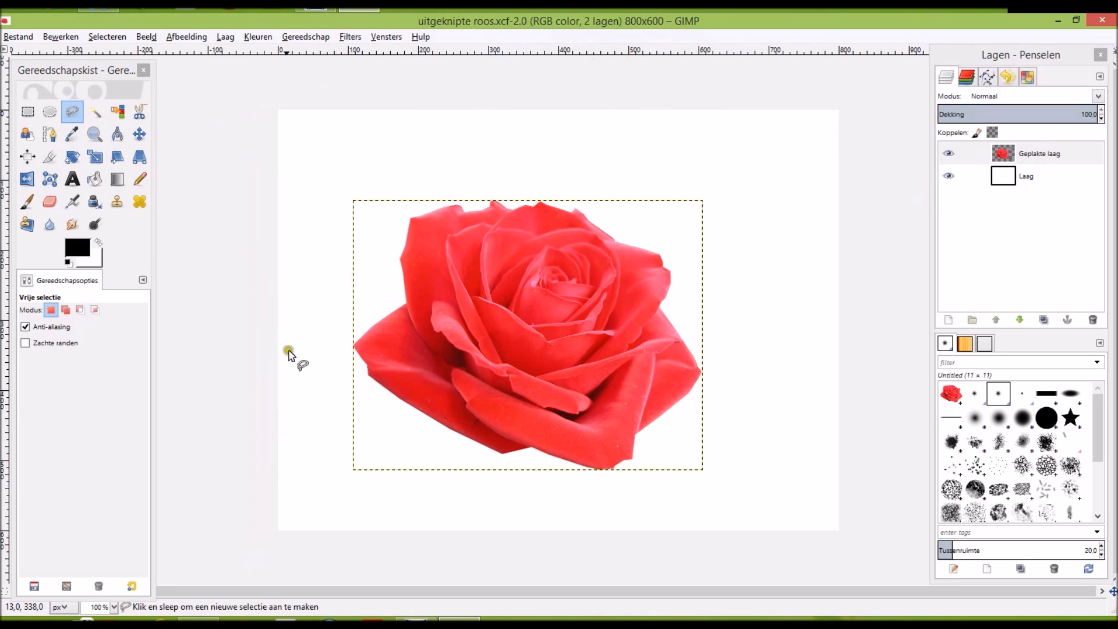
Step: Switch to the Align tool, then start Export As from the Bestand menu
key("q")
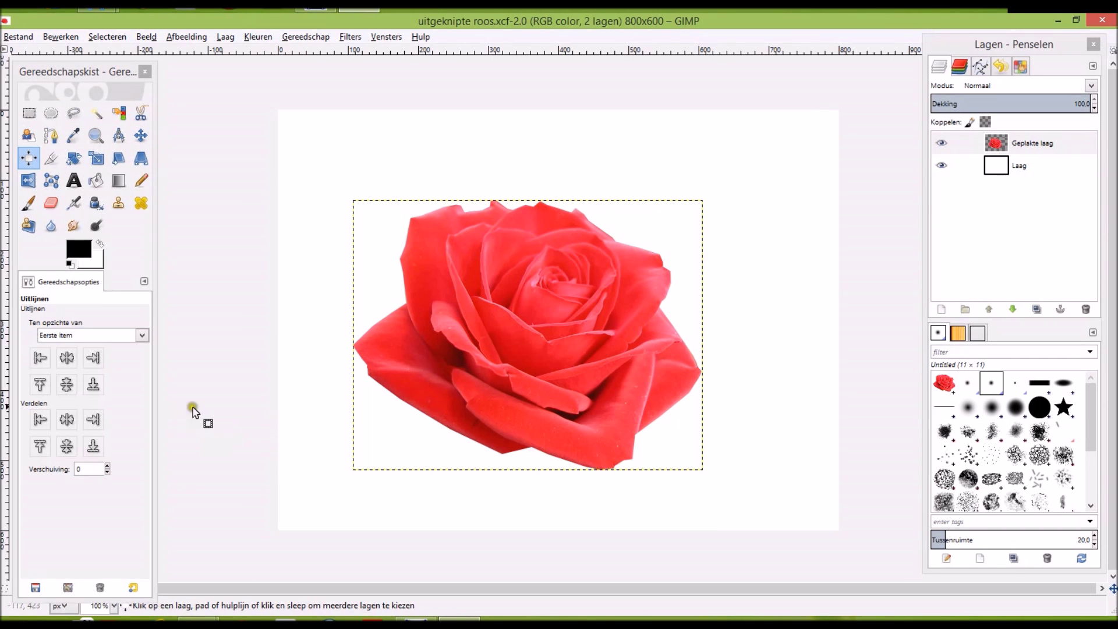
left_click(239, 349)
left_click(19, 37)
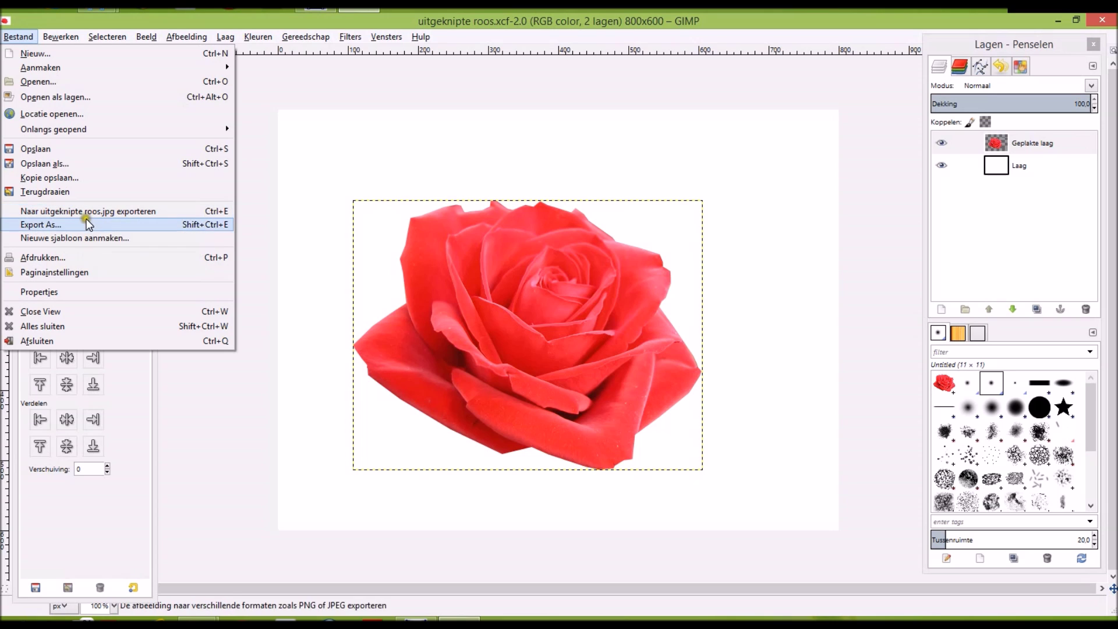
left_click(30, 226)
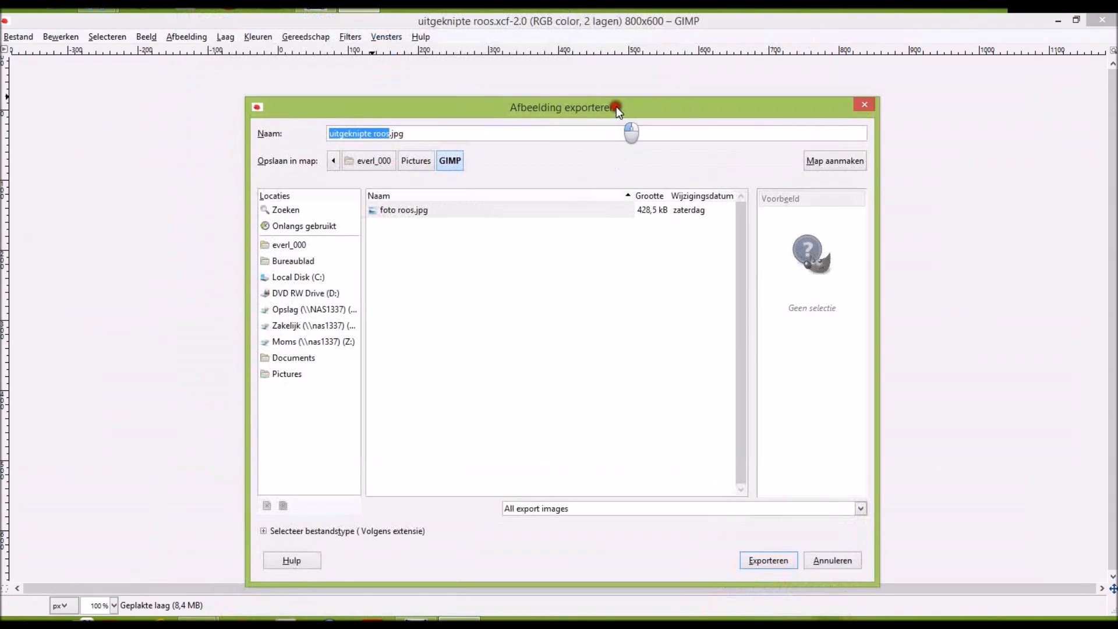
Step: Keep the export name 'uitgeknipte roos.jpg' in the Pictures/GIMP folder and confirm
left_click_drag(616, 106, 626, 108)
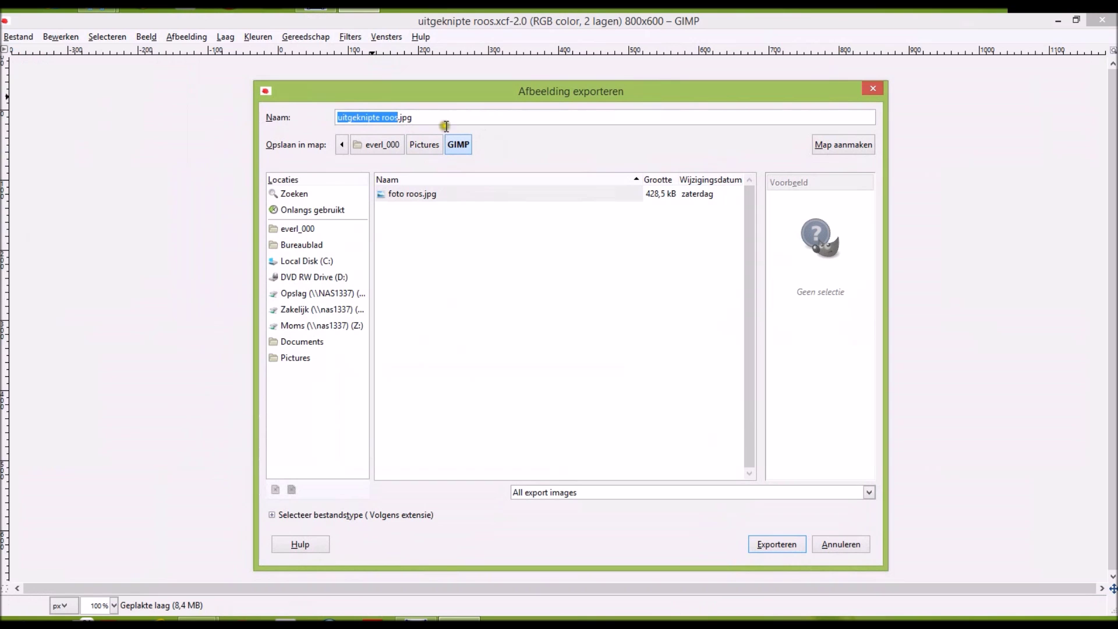
left_click(418, 118)
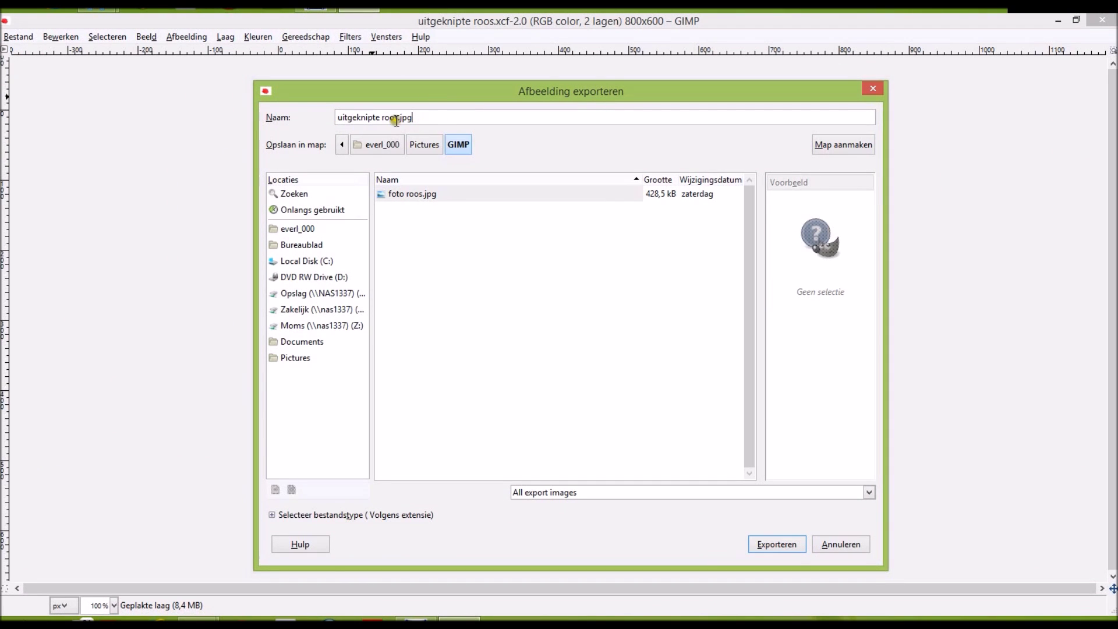
left_click(427, 117)
left_click(421, 117)
left_click(771, 544)
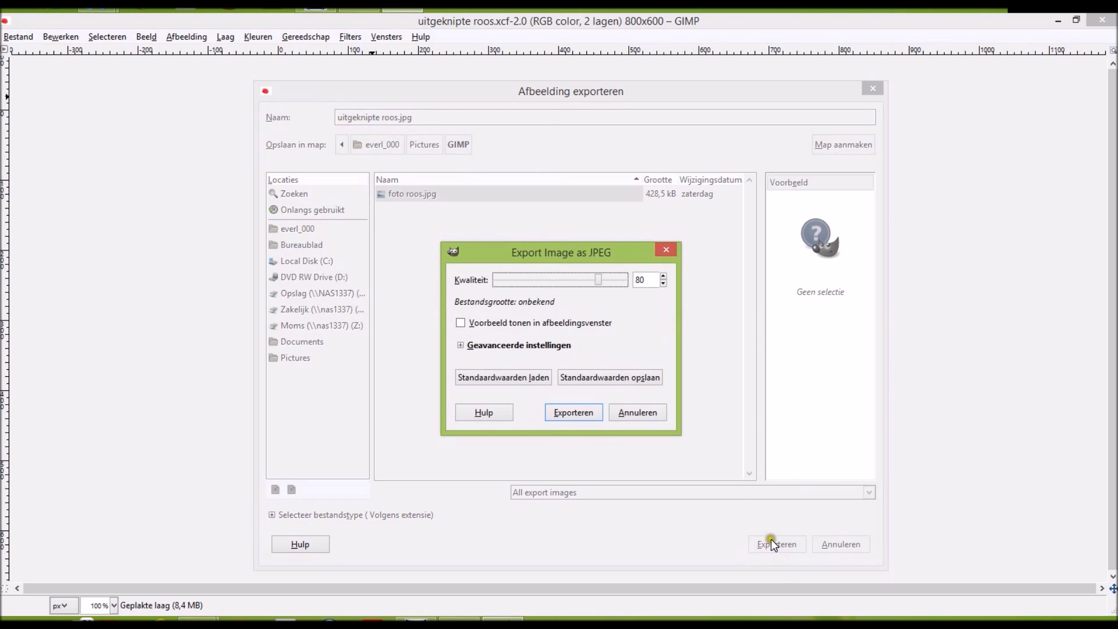
Step: Export the JPEG at quality 80, then bring up File Explorer from the taskbar
left_click_drag(551, 252, 526, 232)
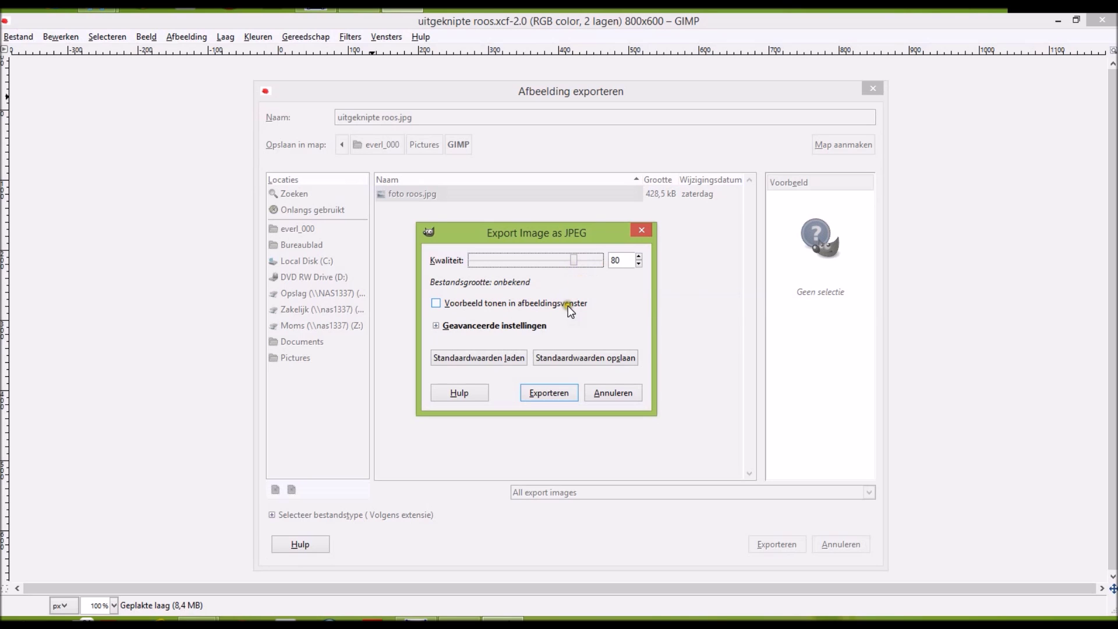
left_click(547, 394)
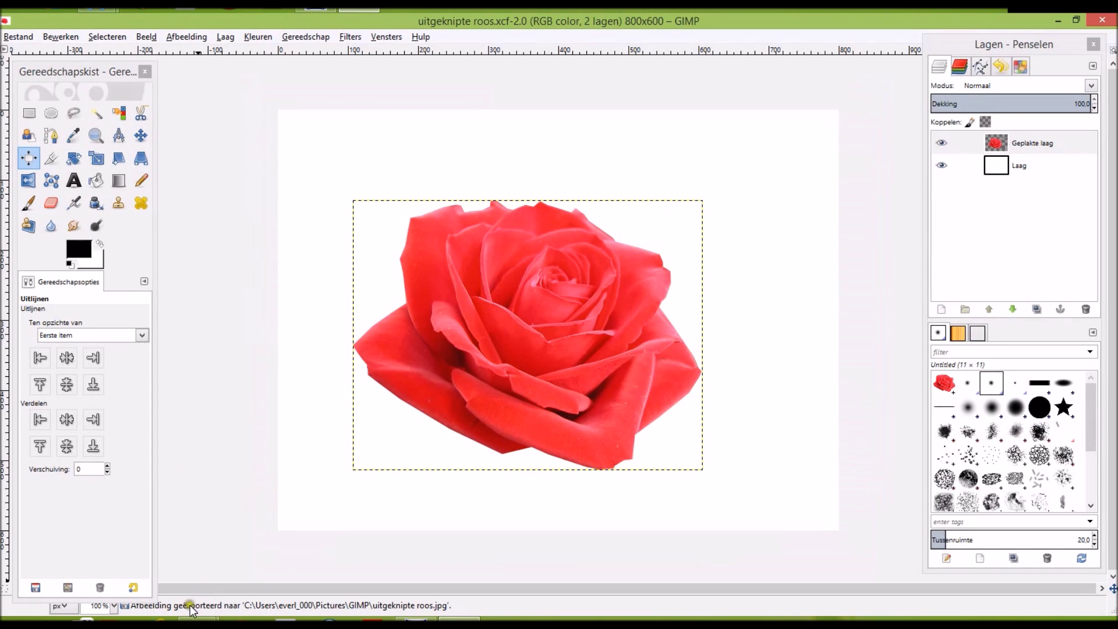
left_click(198, 622)
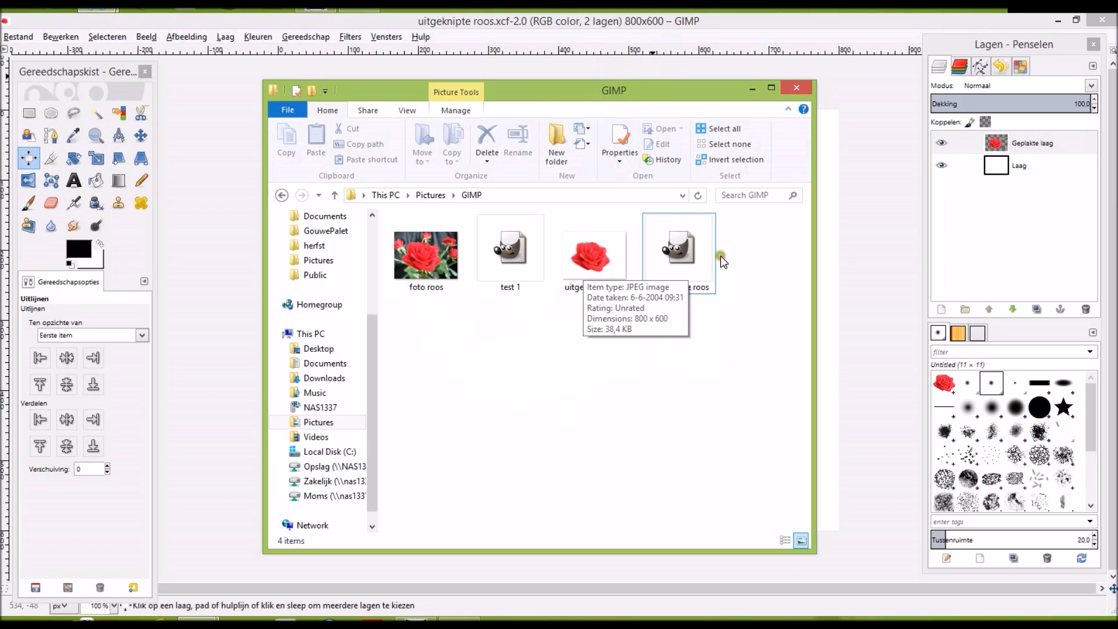
left_click(679, 256)
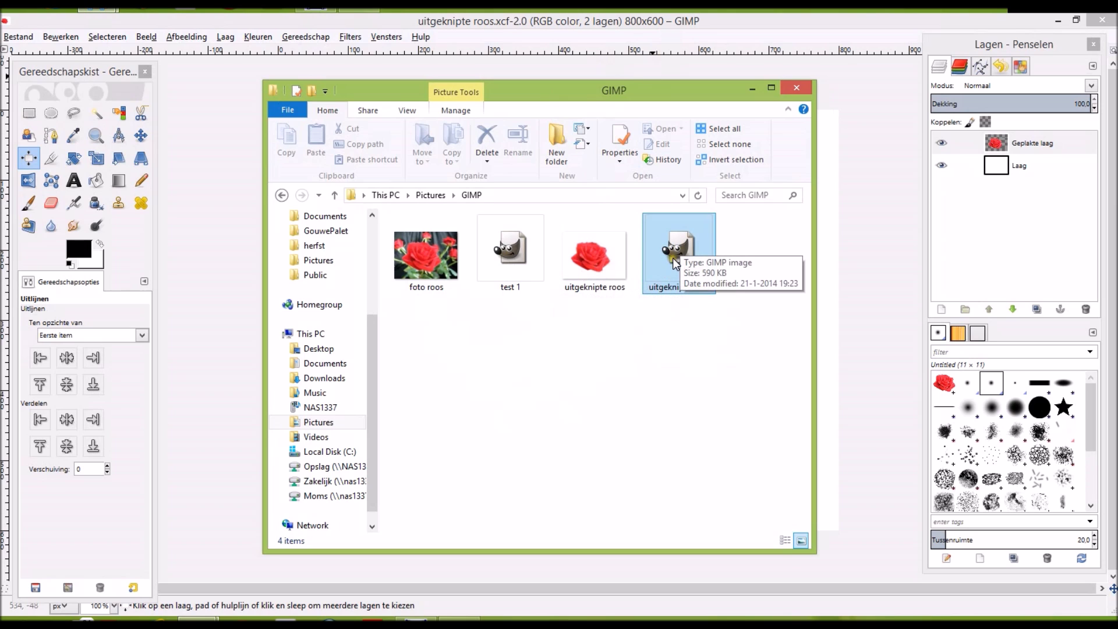
left_click_drag(674, 260, 681, 256)
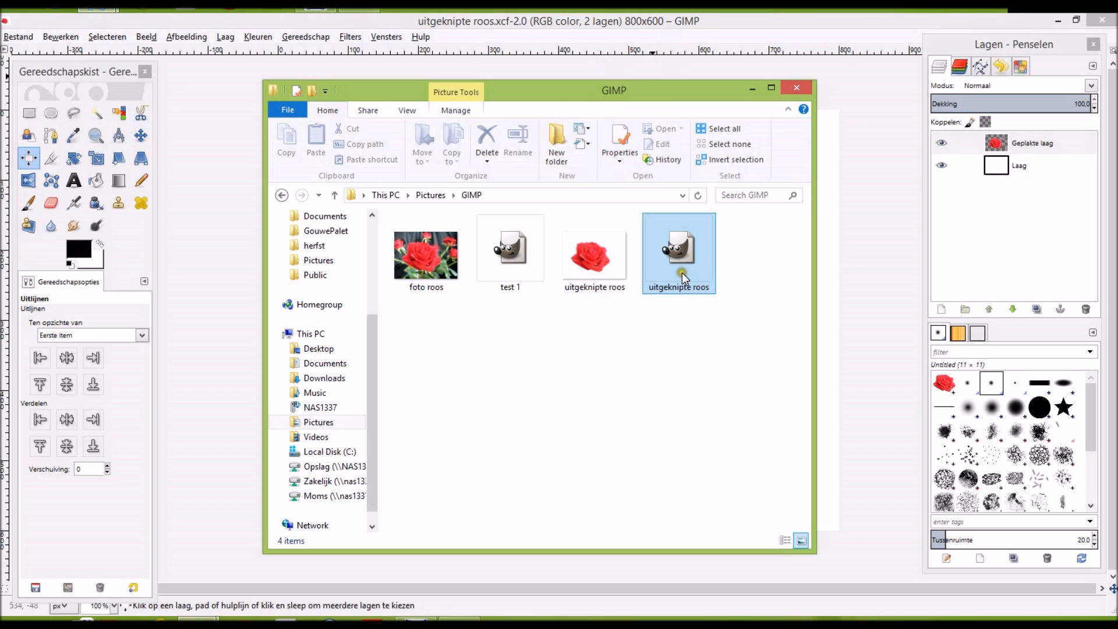
left_click(682, 274, "ctrl")
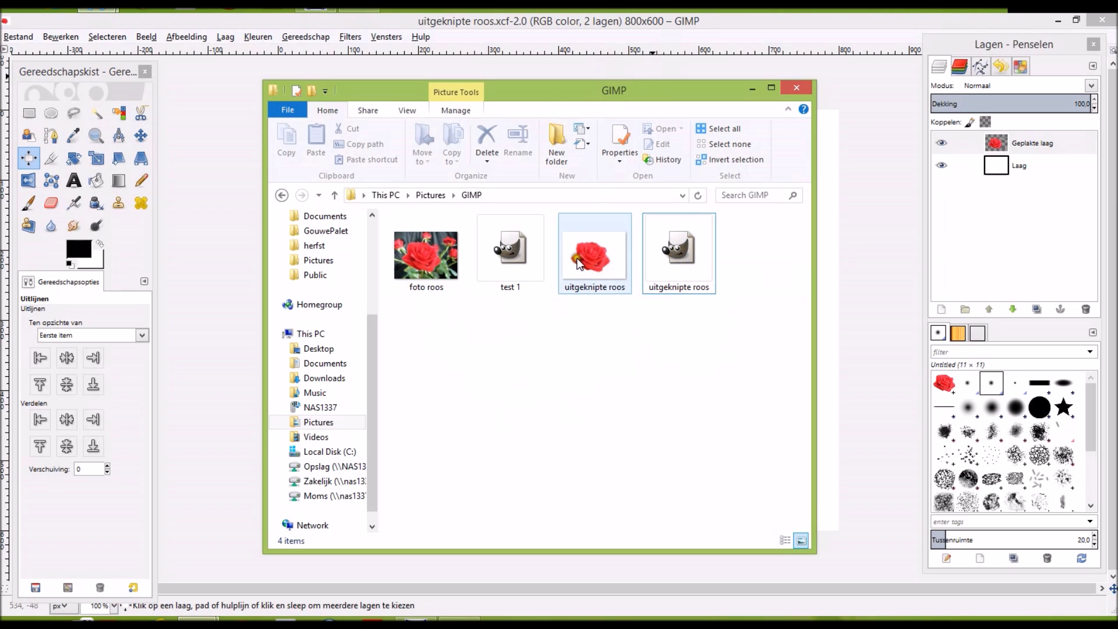
mouse_move(591, 255)
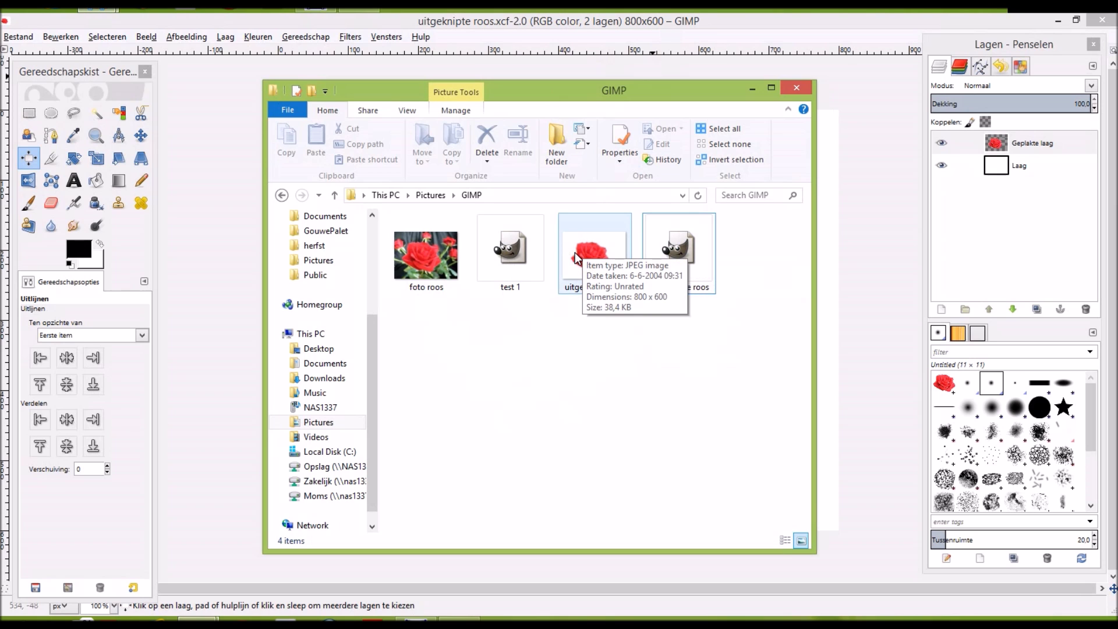
left_click(701, 244)
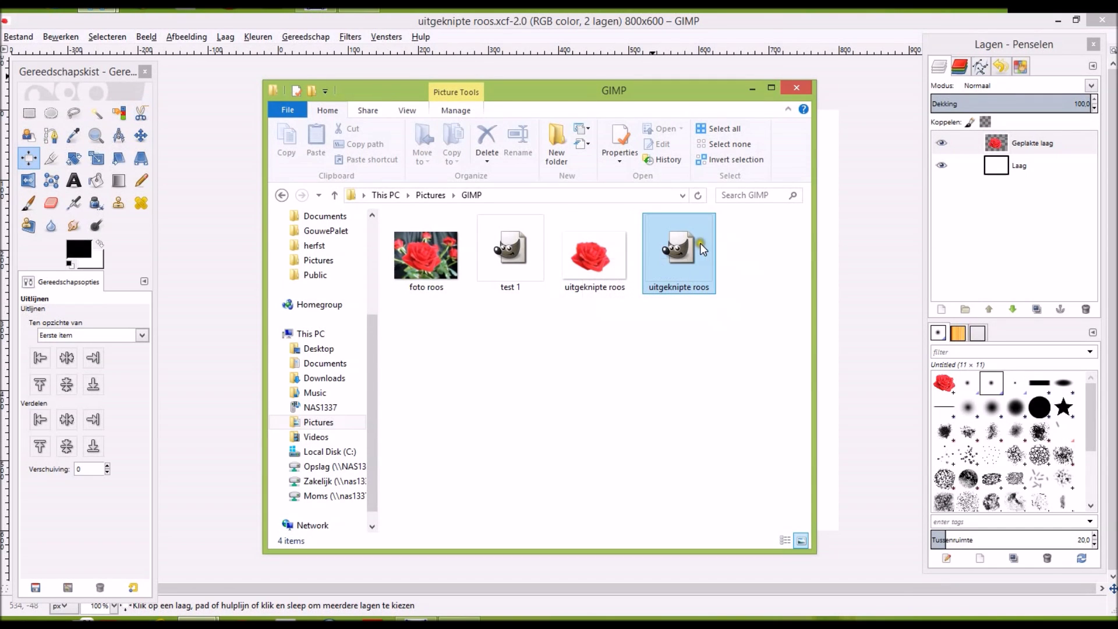
mouse_move(678, 253)
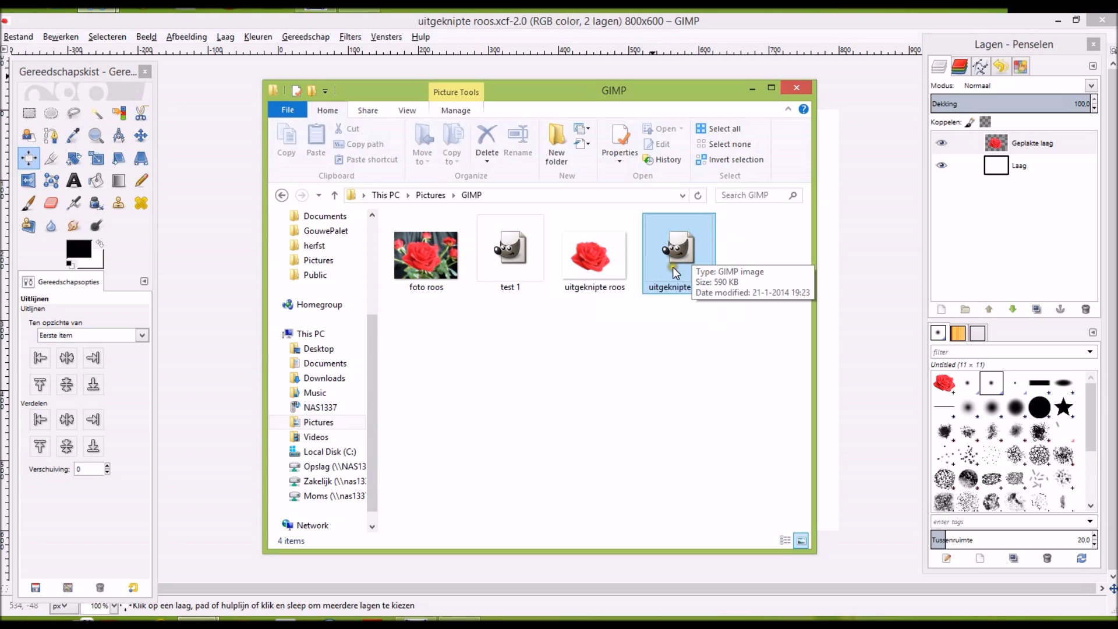
left_click(632, 335)
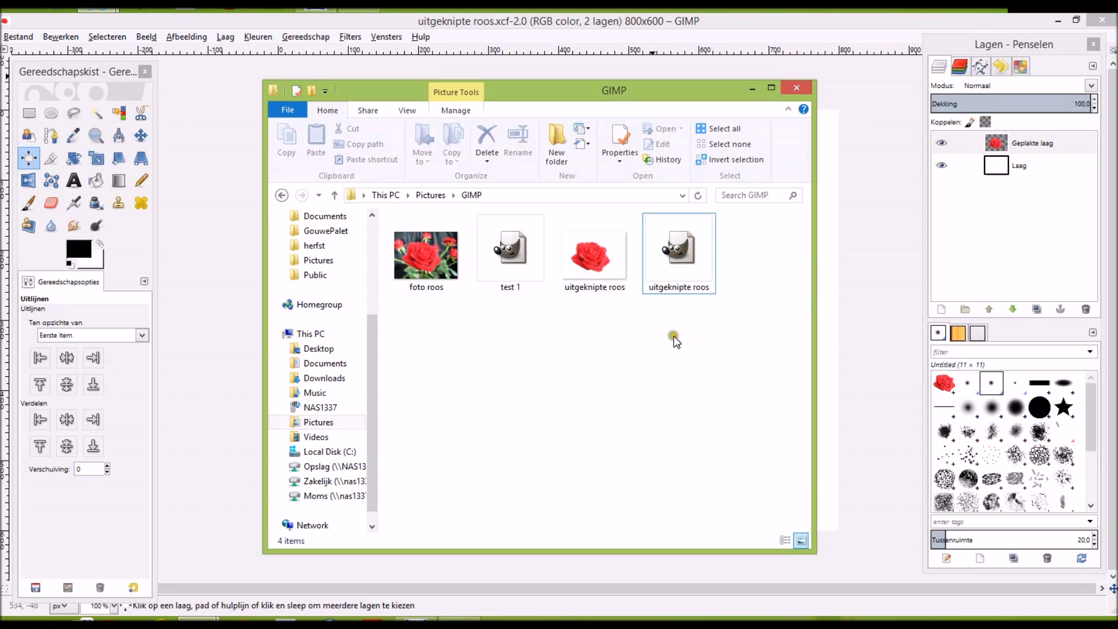